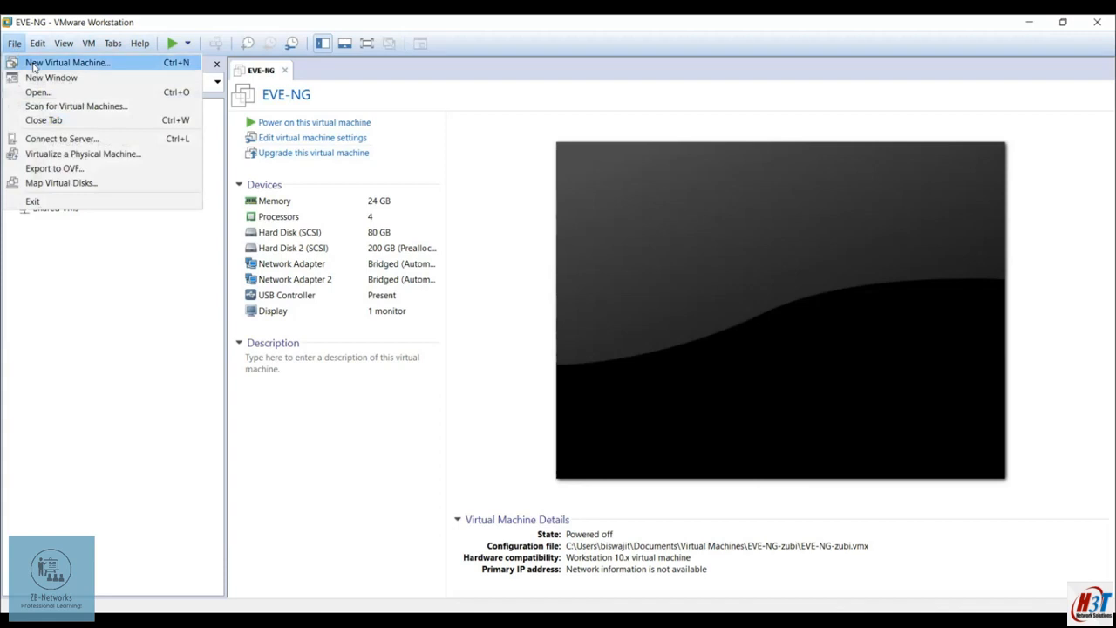
Start the New Virtual Machine wizard and choose to install from an installer disc image (ISO)
left_click(35, 64)
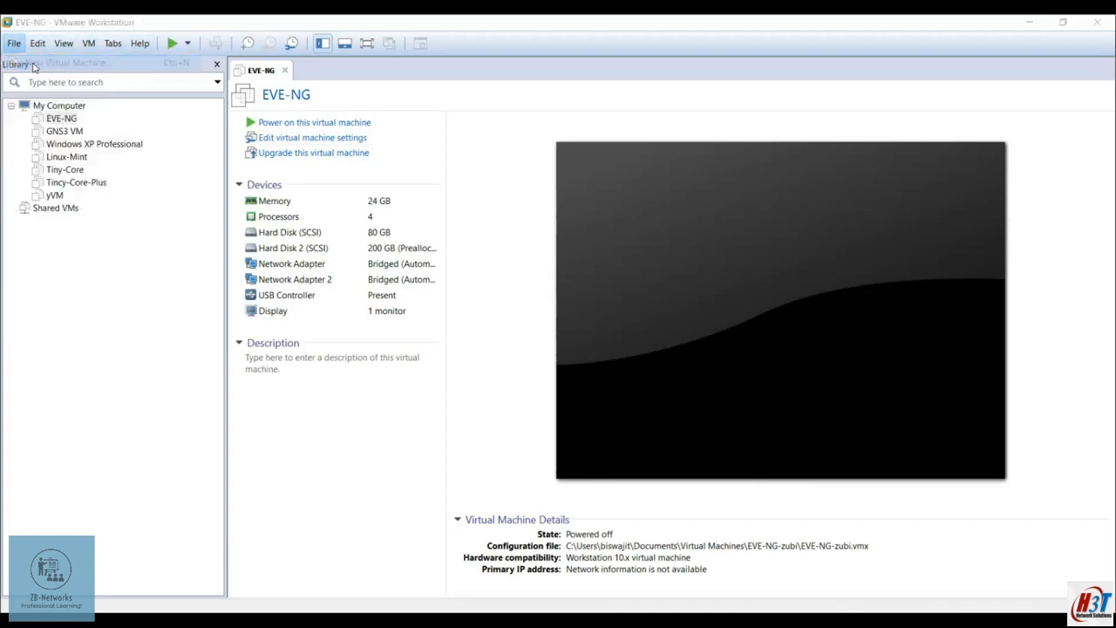
left_click(616, 455)
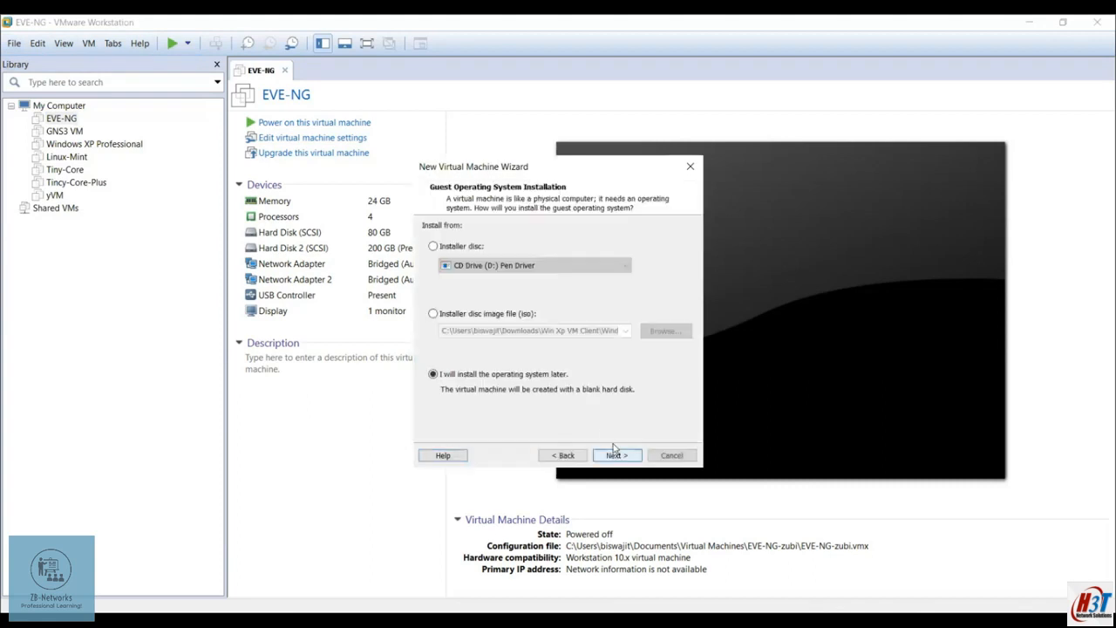
left_click(440, 317)
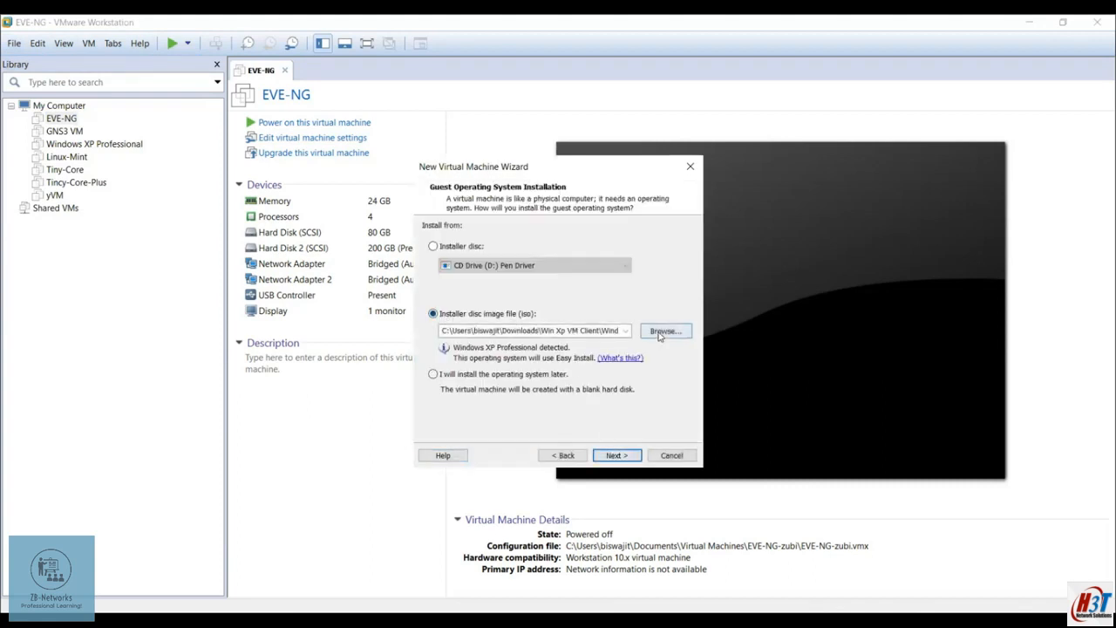
Pick Check_Point_R81_T392.iso from Downloads > Checkpoint files R81 as the installer image
left_click(664, 331)
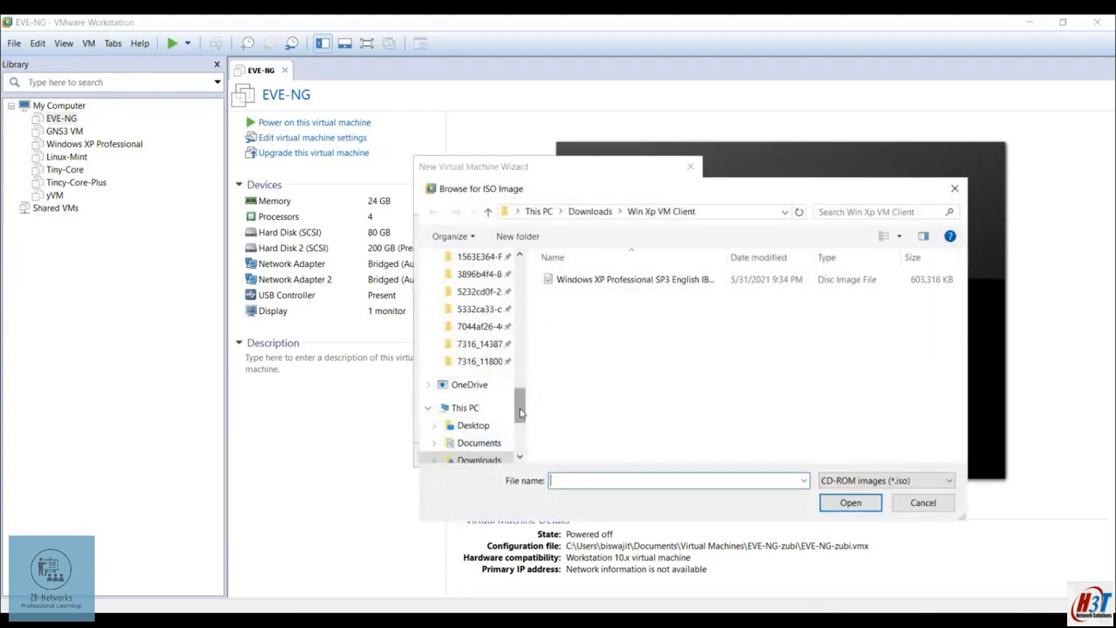
scroll(497, 418, "down", 3)
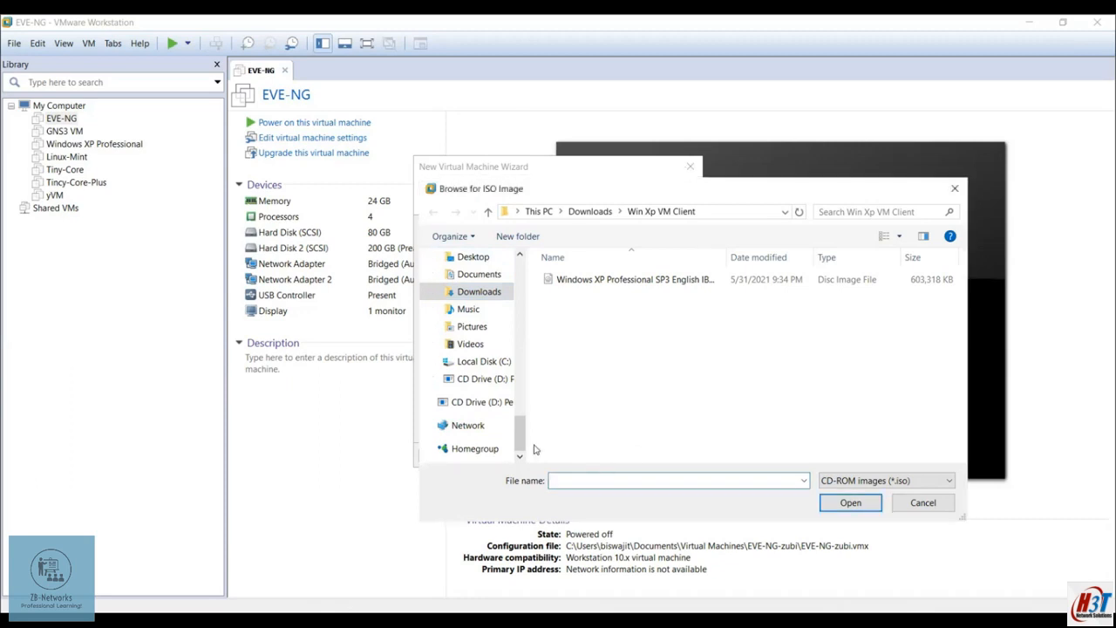
left_click(575, 122)
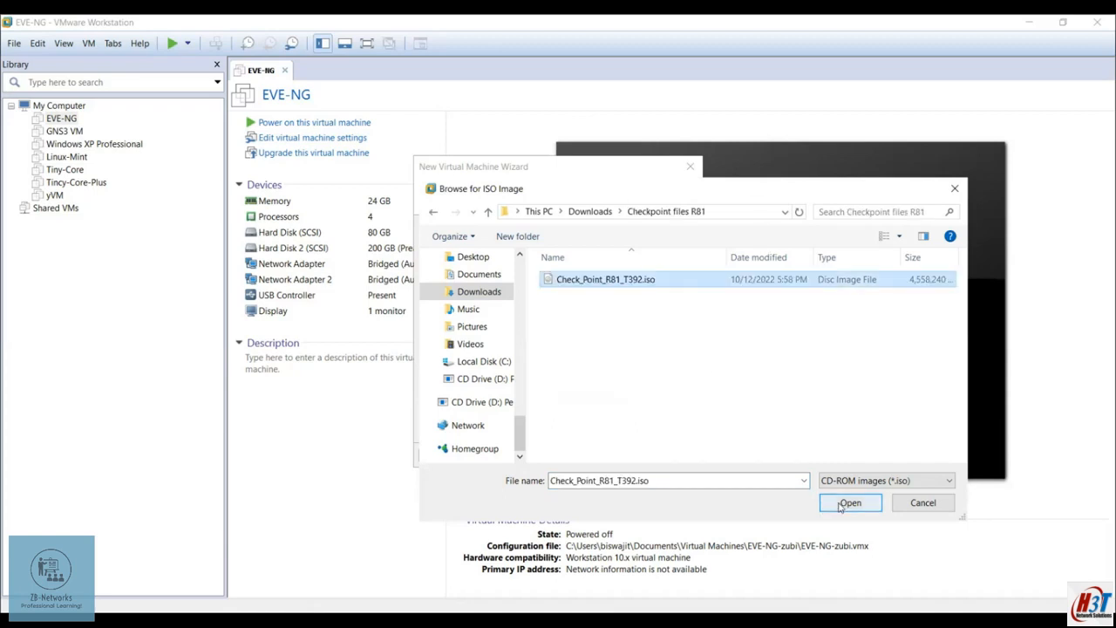
left_click(842, 504)
left_click(616, 455)
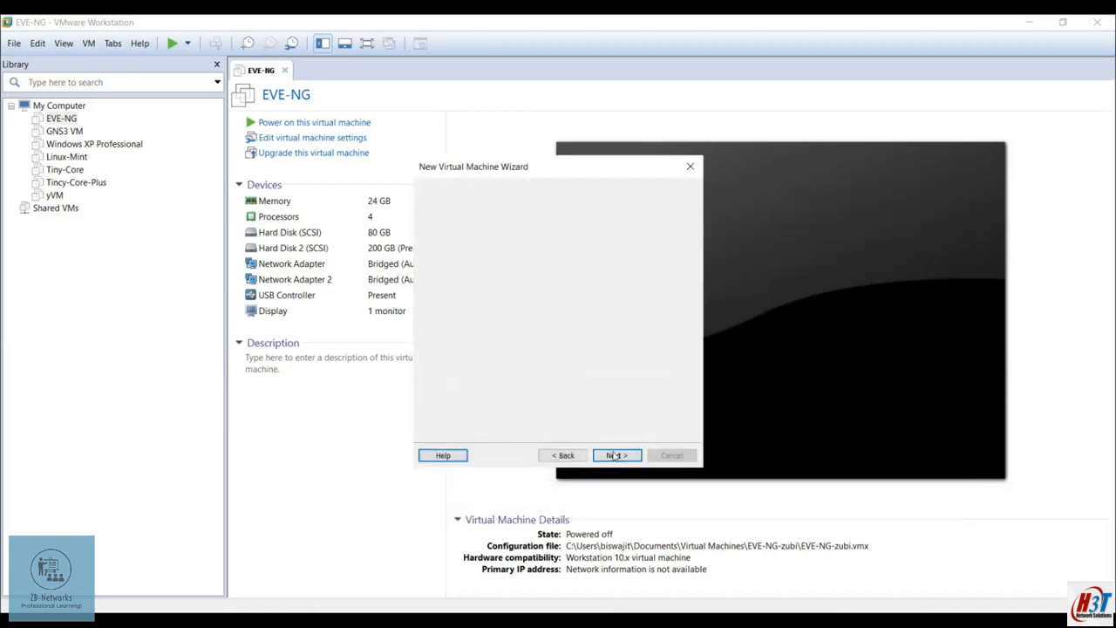
Set the guest OS to Linux, version Other Linux 2.4.x kernel 64-bit
left_click(429, 300)
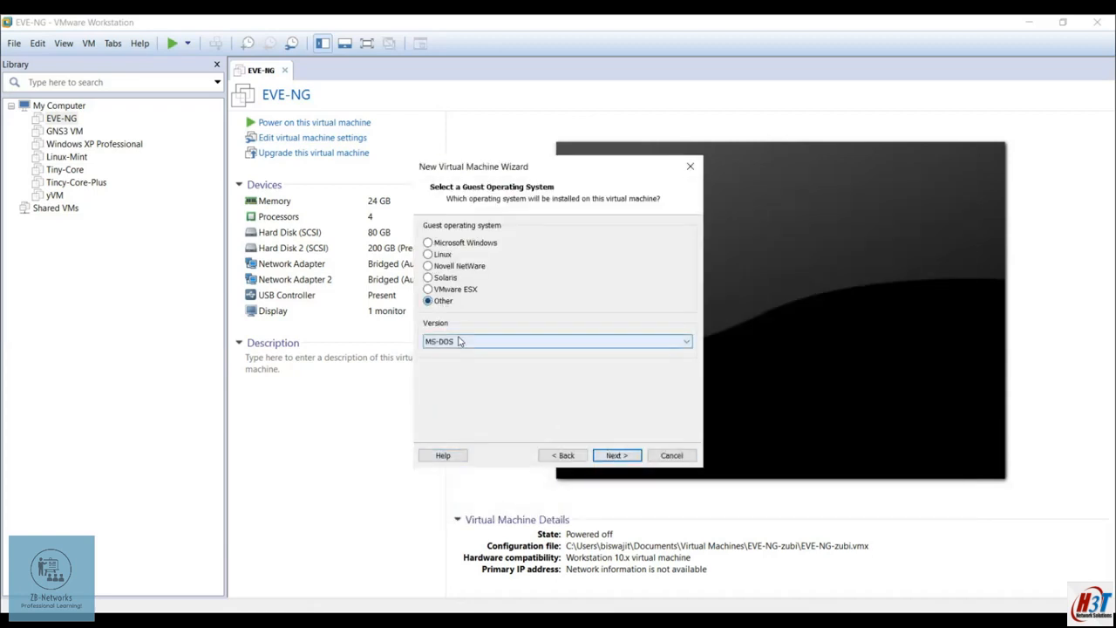
left_click(461, 343)
left_click(448, 263)
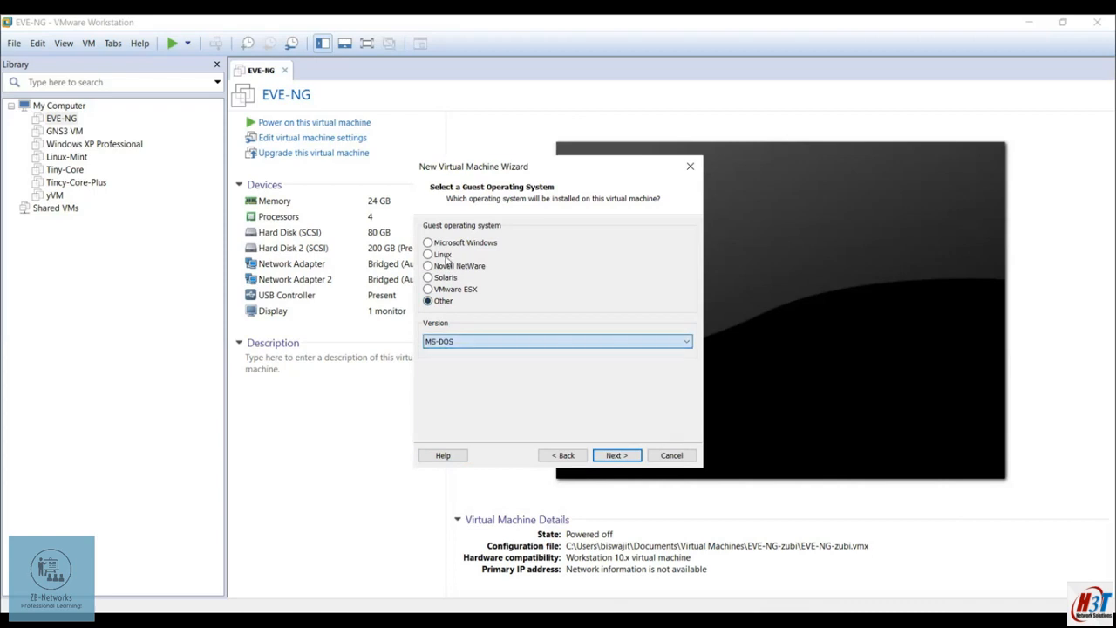
left_click(428, 254)
left_click(475, 343)
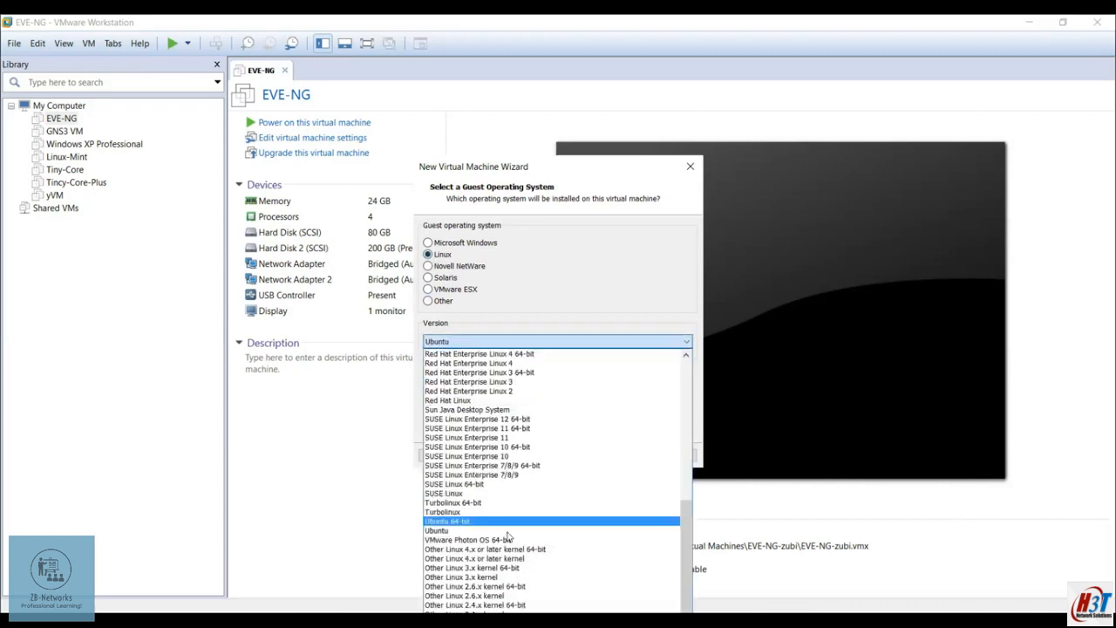
left_click(506, 607)
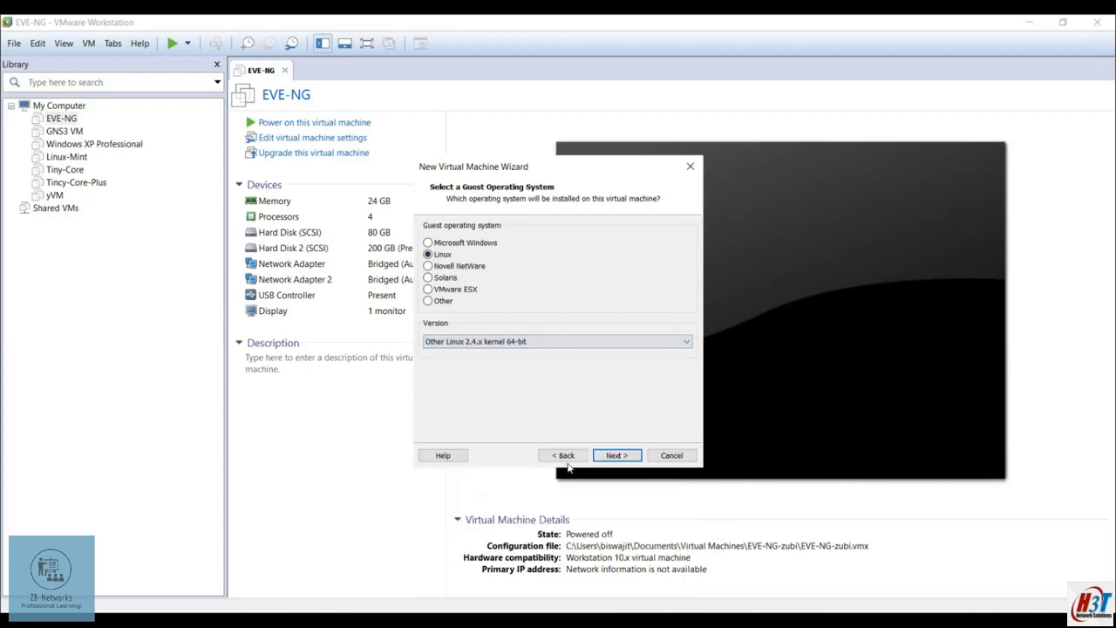
left_click(621, 456)
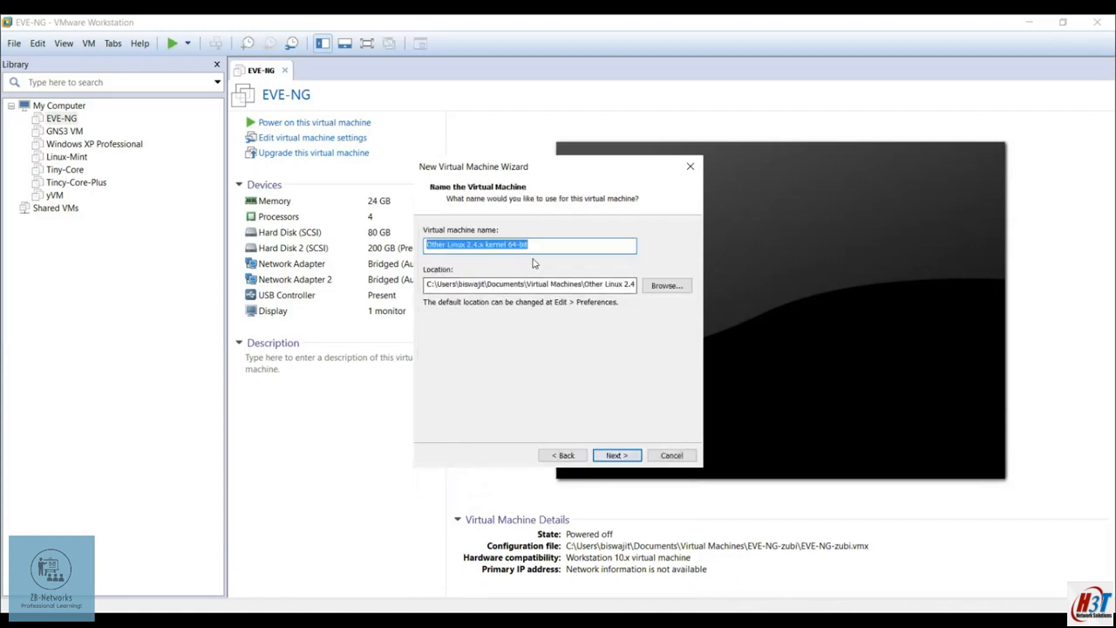
Name the virtual machine CP-SG and store its virtual disk as a single file
key("BackSpace")
type("Cp")
key("BackSpace")
type("P-S")
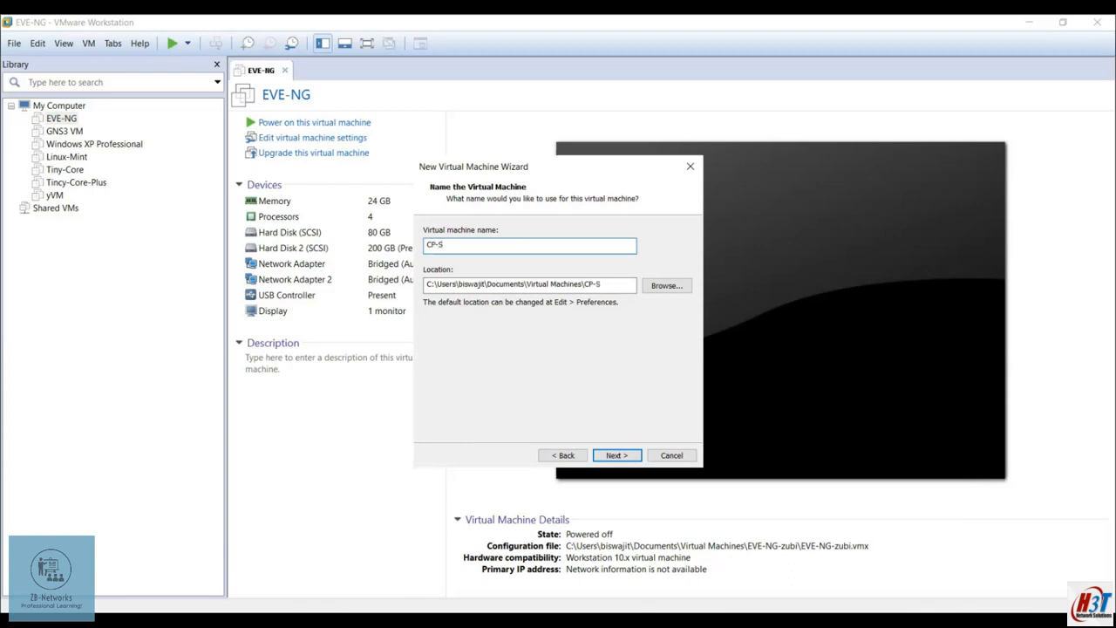
type("G")
left_click(618, 455)
left_click(565, 455)
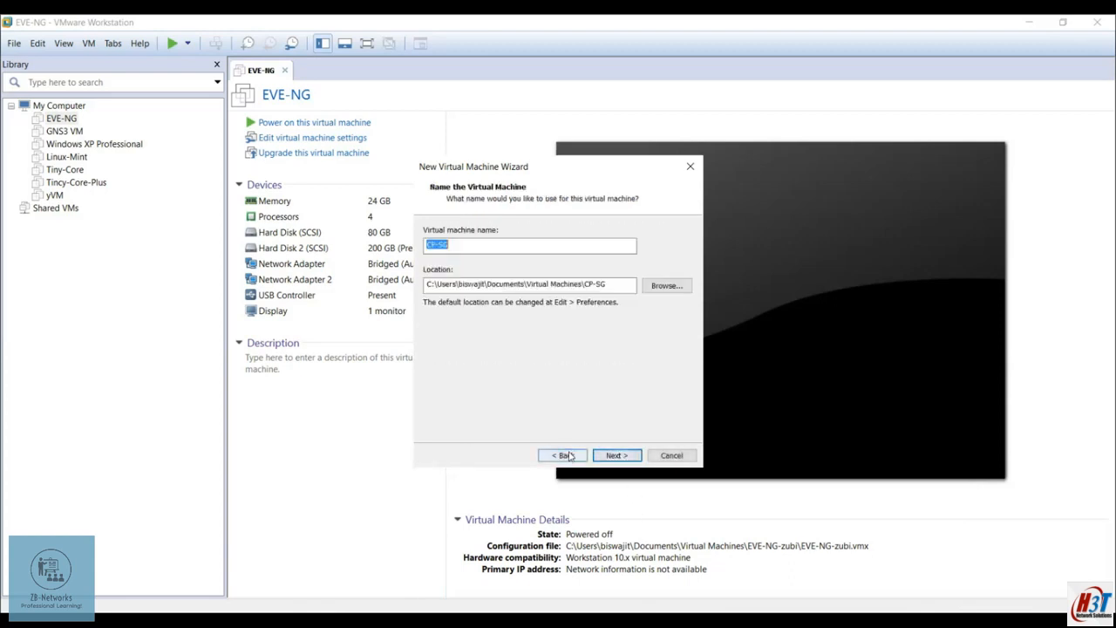
left_click(619, 456)
left_click(455, 322)
left_click(545, 261)
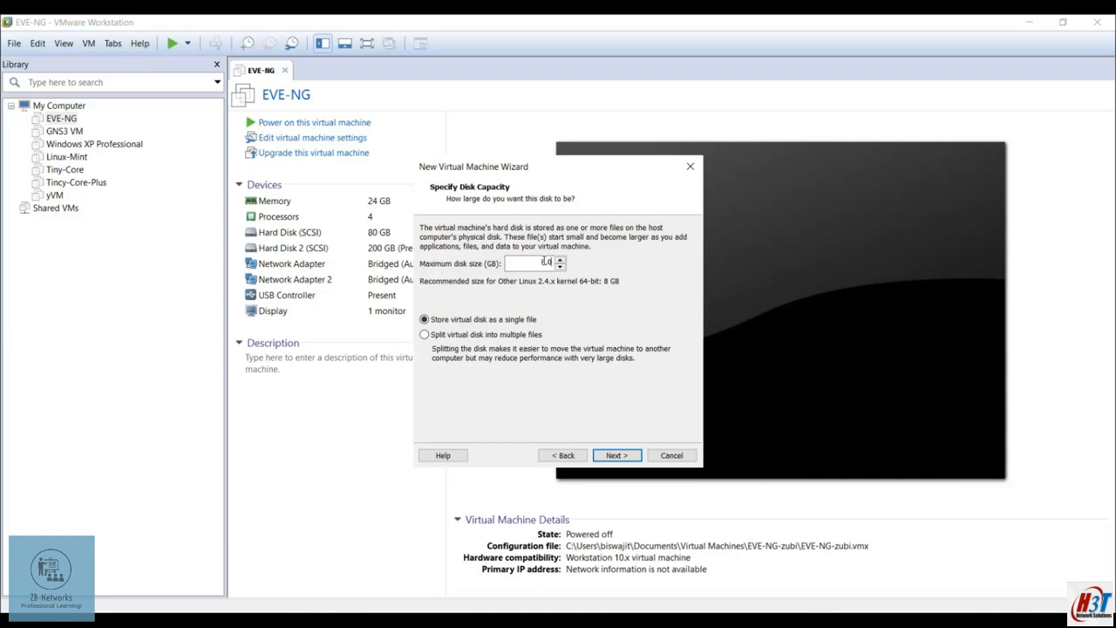
Set the maximum disk size to 40 GB
key("BackSpace")
key("BackSpace")
key("BackSpace")
type("40")
left_click(610, 455)
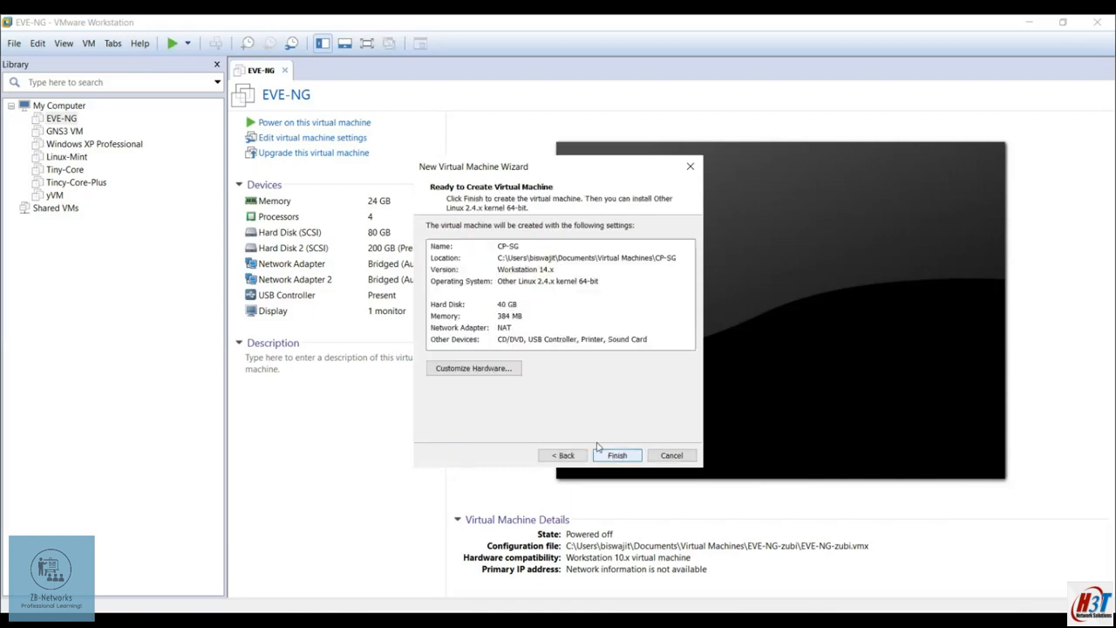
Customize hardware to 8 GB memory, 2 processors and bridged networking, then create the VM
left_click(488, 369)
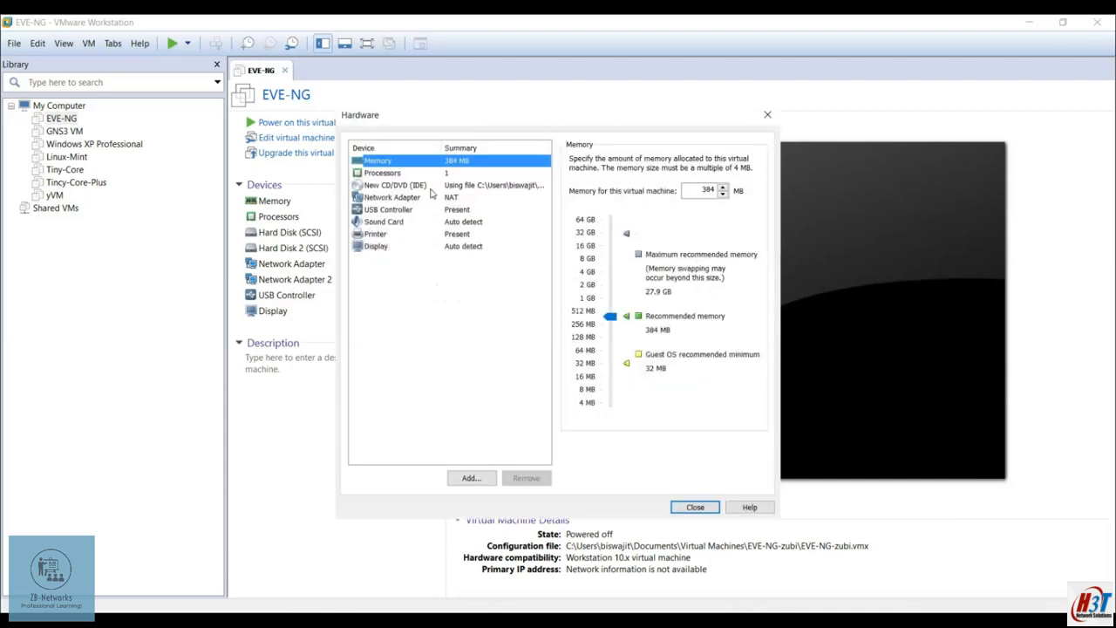
left_click(422, 175)
left_click(440, 161)
left_click(587, 260)
left_click(425, 173)
left_click(695, 161)
left_click(698, 179)
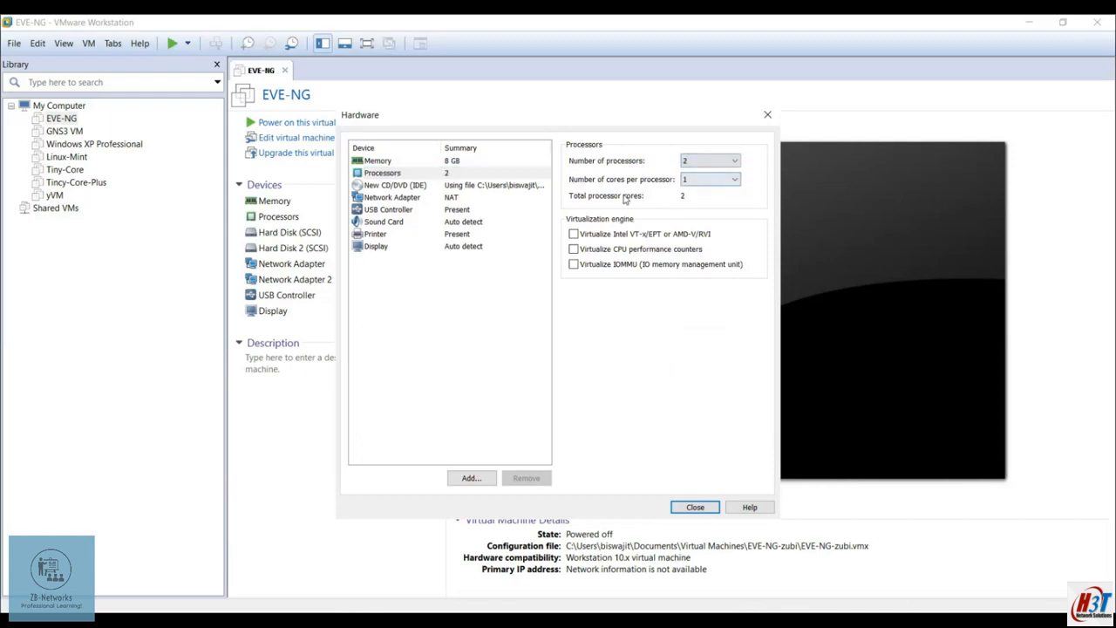
left_click(418, 198)
left_click(574, 214)
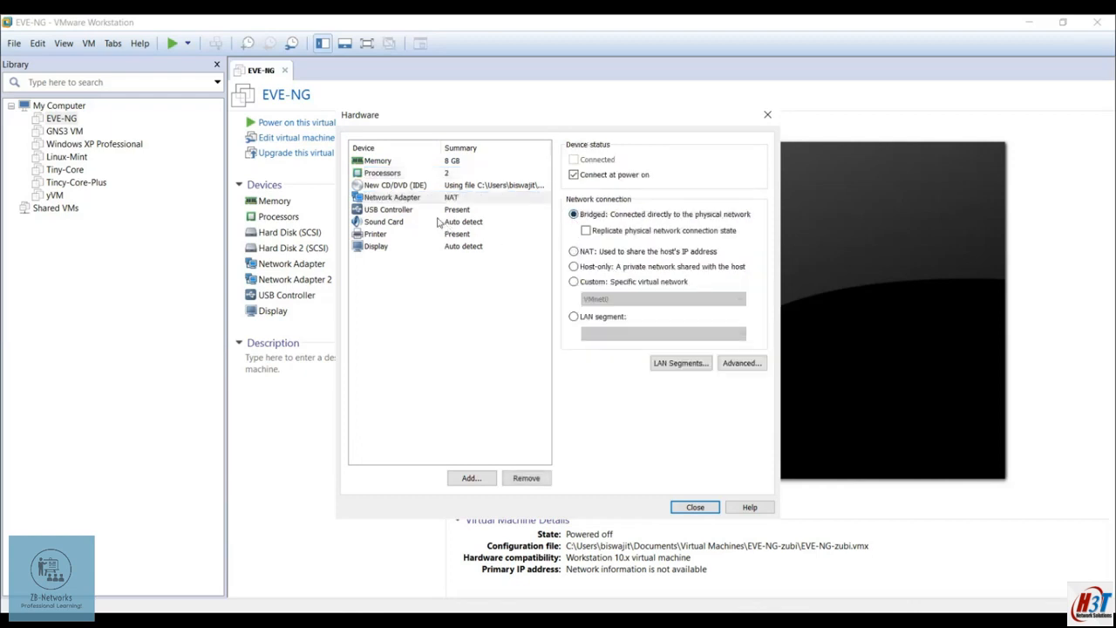
left_click(695, 507)
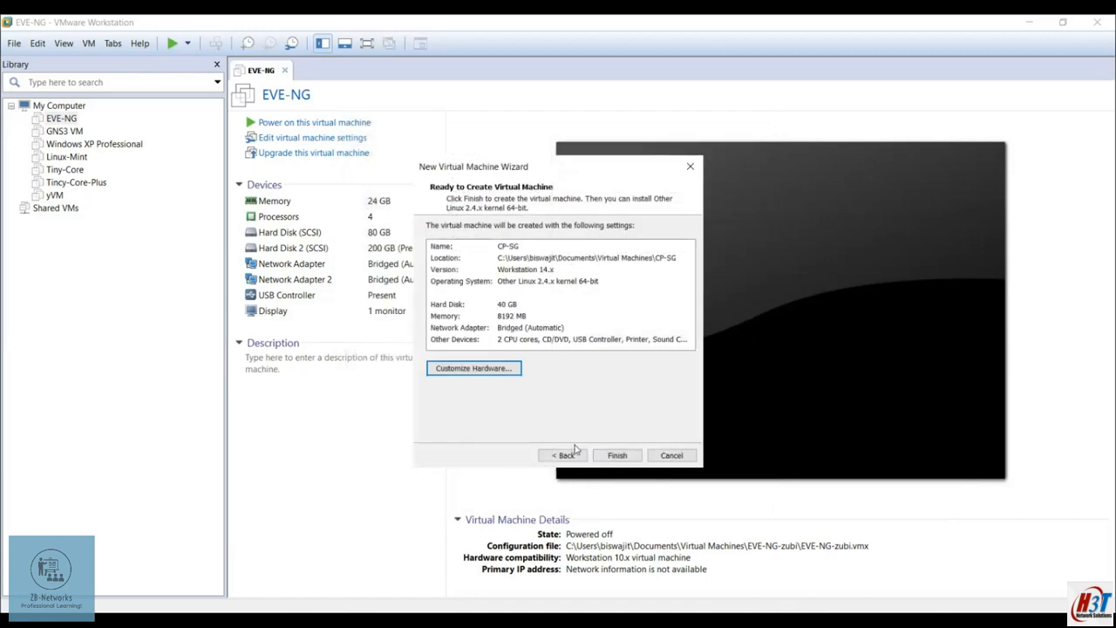
left_click(610, 455)
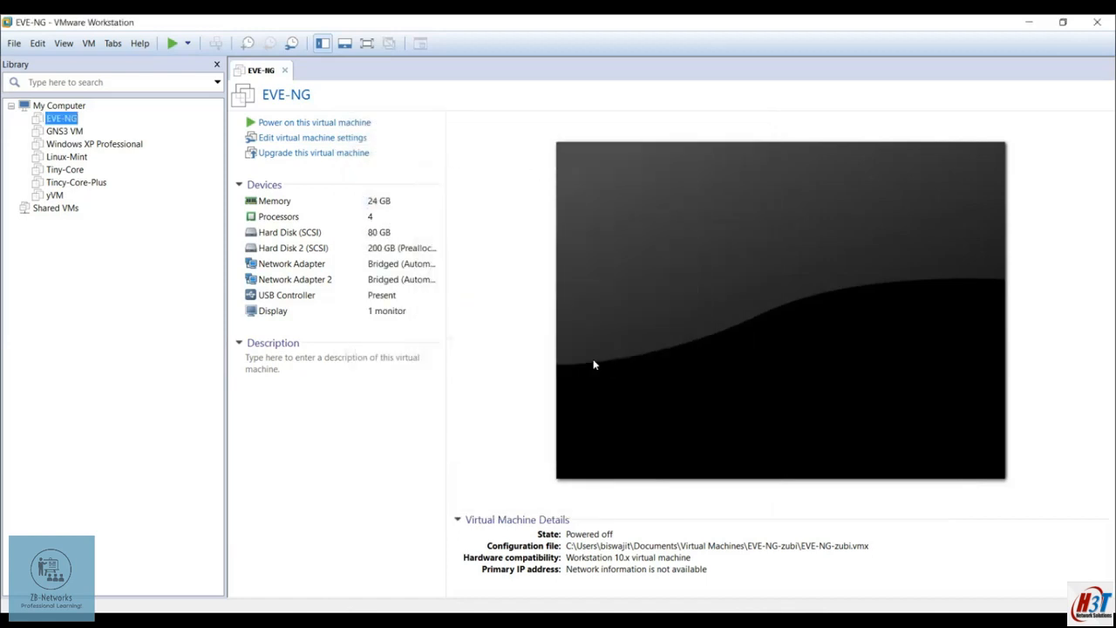
Power on CP-SG and boot the 'Install Gaia on this system' menu option
left_click(300, 123)
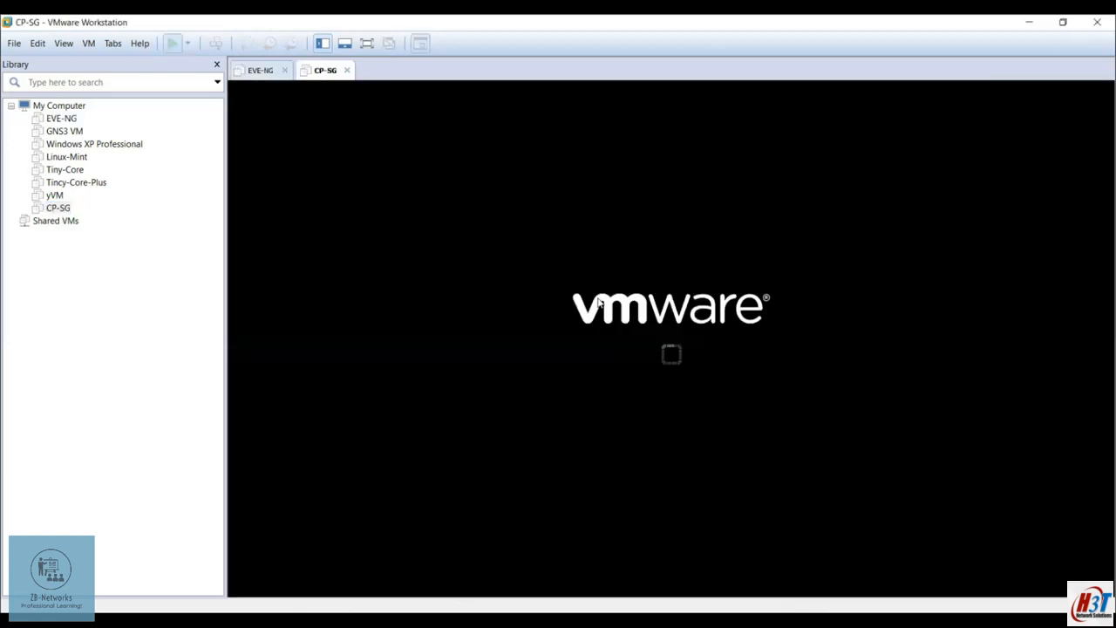
left_click(642, 394)
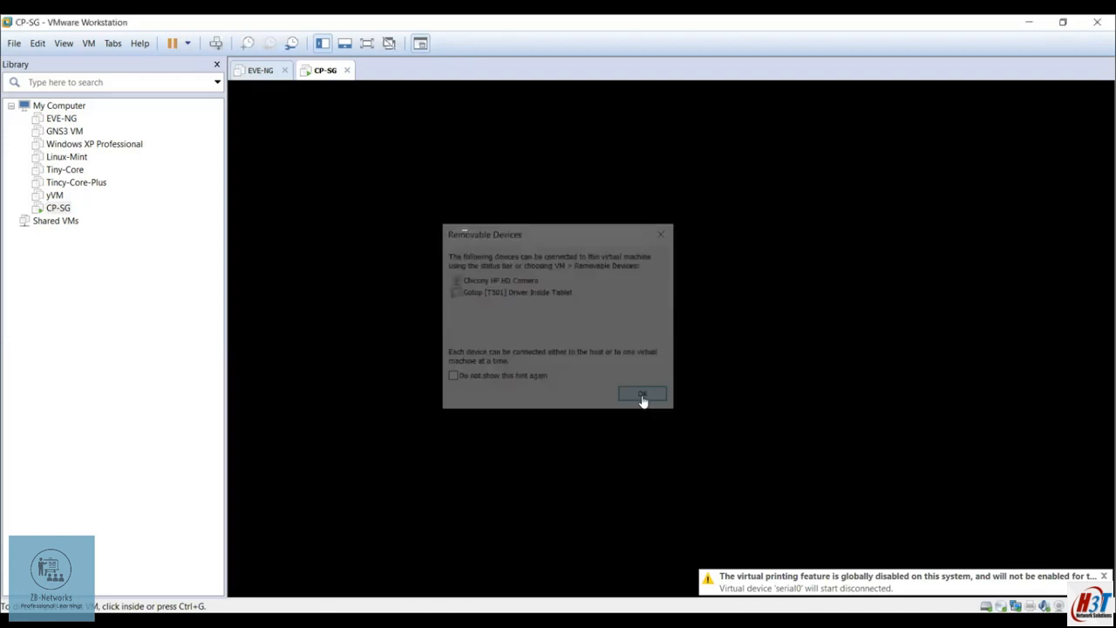
left_click(777, 359)
key("Up")
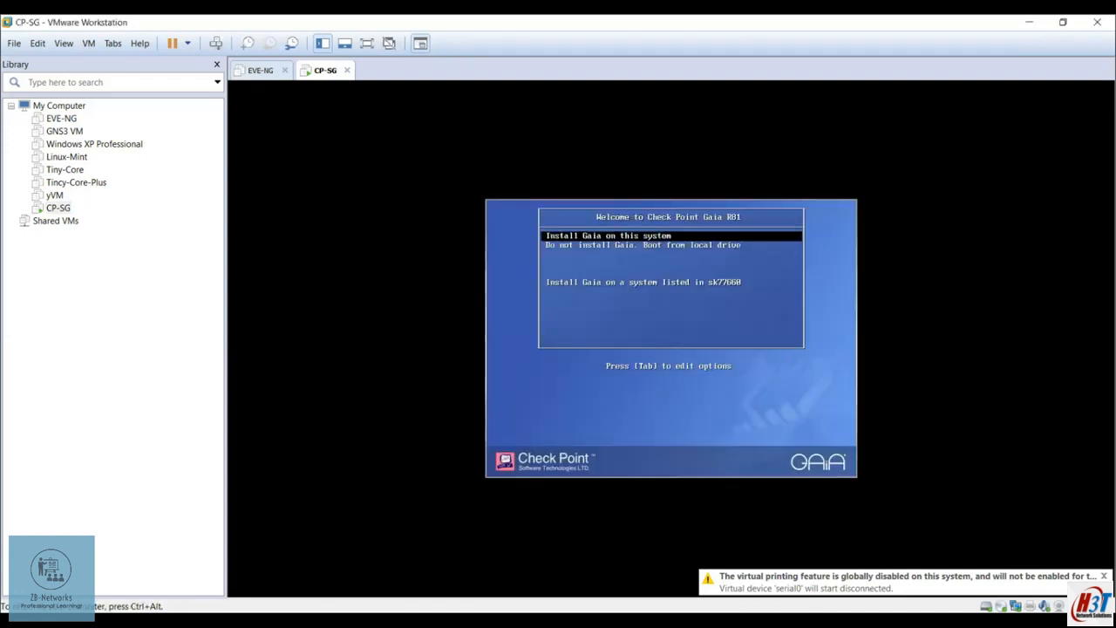
key("Return")
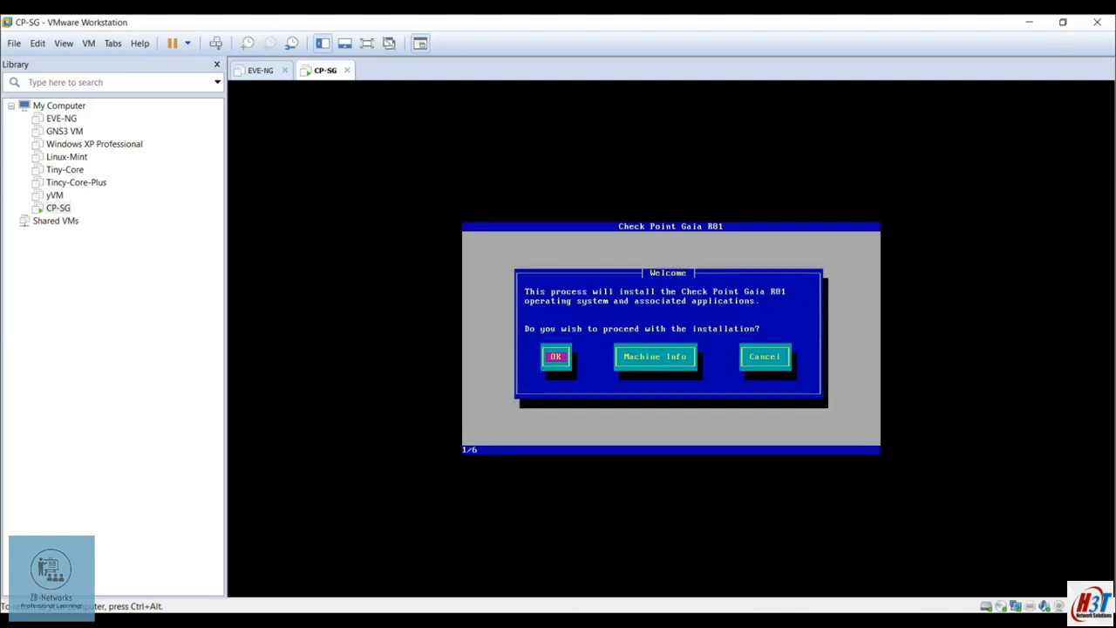
Accept the US keyboard and default partitions, and set the admin password
key("Return")
key("Tab")
key("Return")
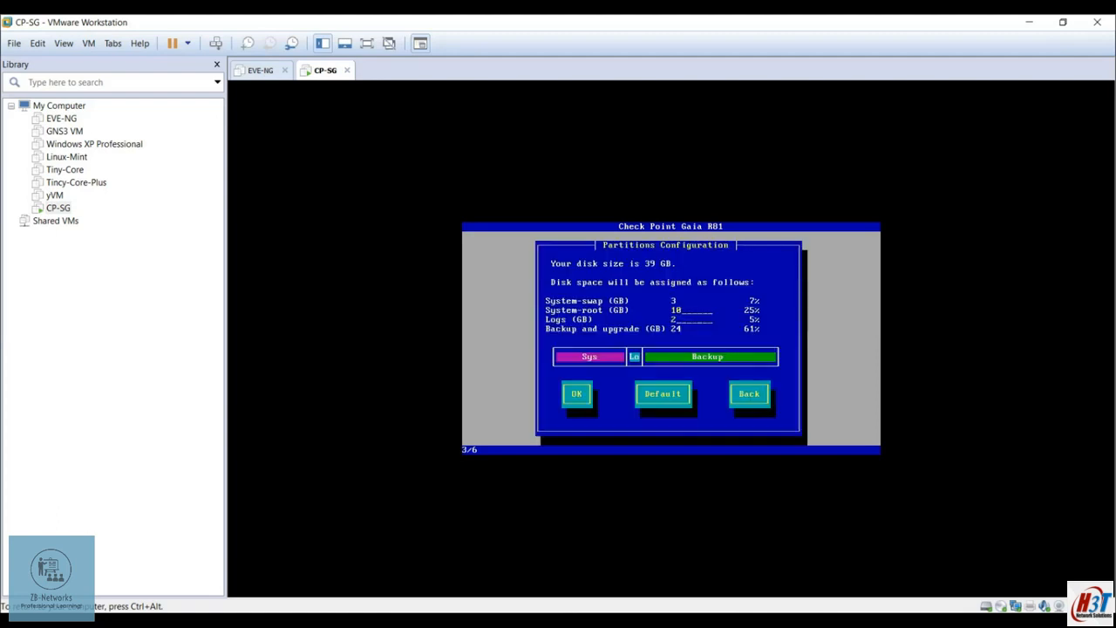
key("Tab")
key("Return")
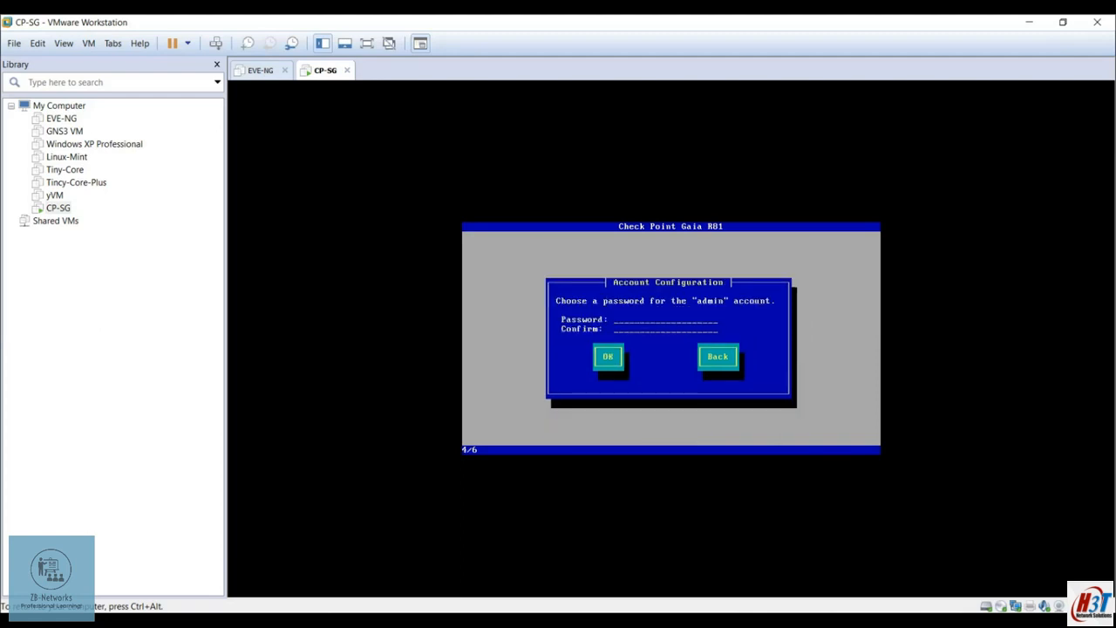
type("*******")
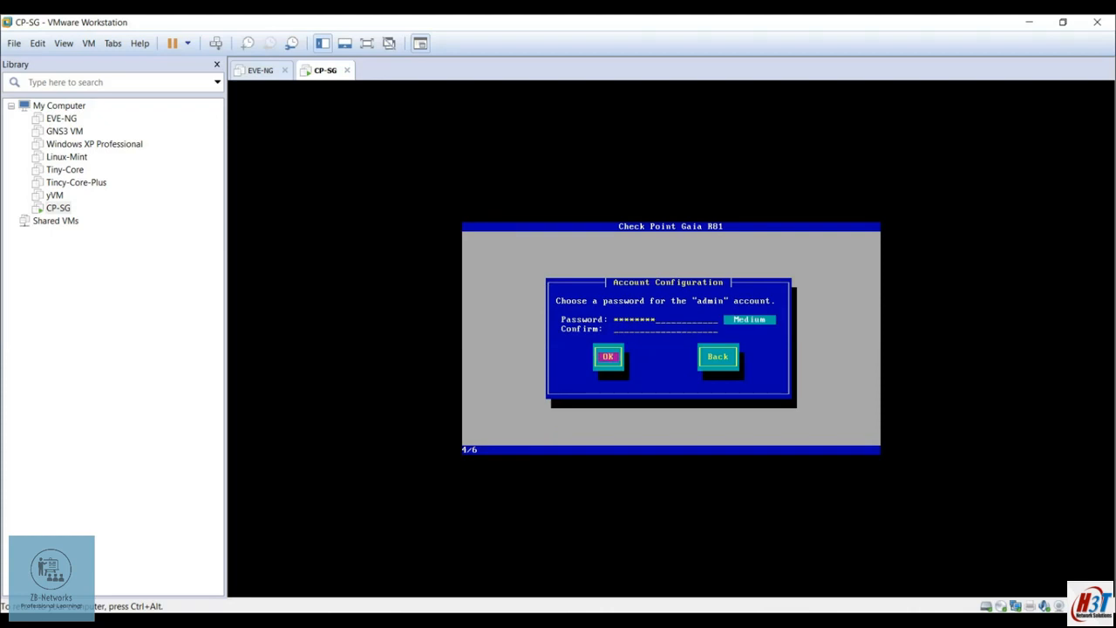
type("********")
key("Return")
Set eth0 to 192.168.1.140 with gateway 192.168.1.1 and confirm the disk format
type("40")
key("Tab")
key("BackSpace")
key("BackSpace")
key("BackSpace")
type("1")
key("Tab")
key("Tab")
key("Return")
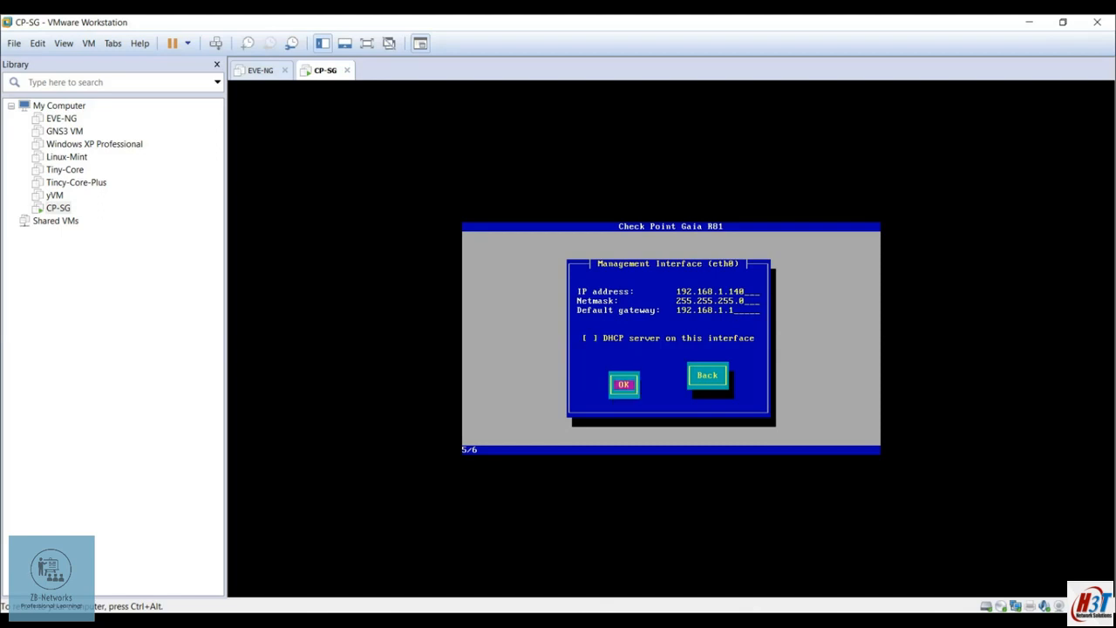
key("Tab")
key("Return")
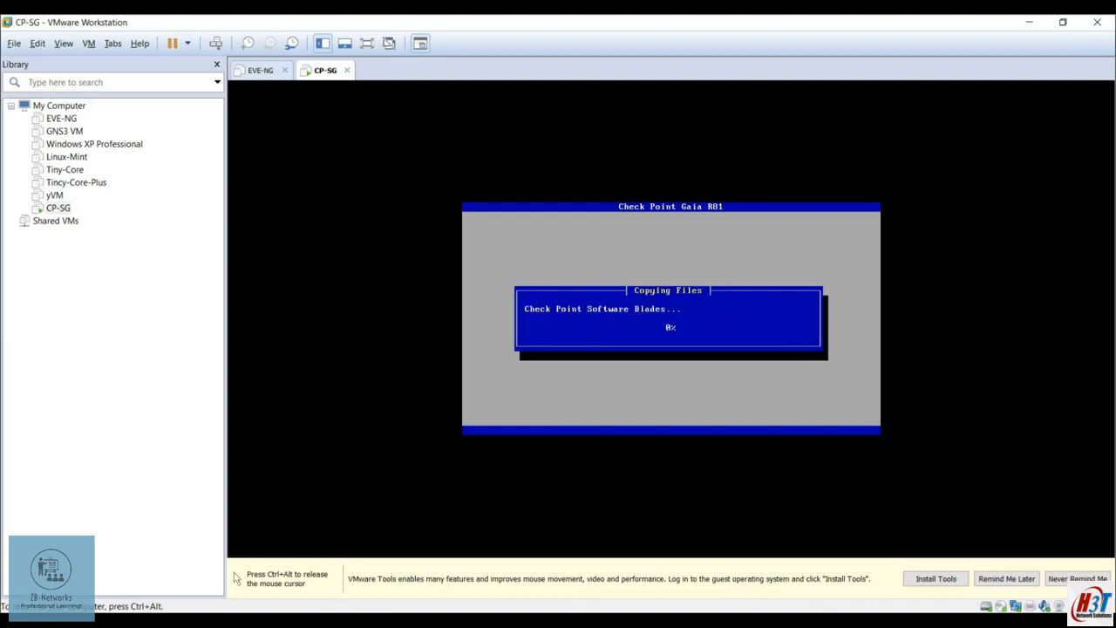
Reboot the newly installed Gaia system from the installation-complete screen
key("ctrl+alt")
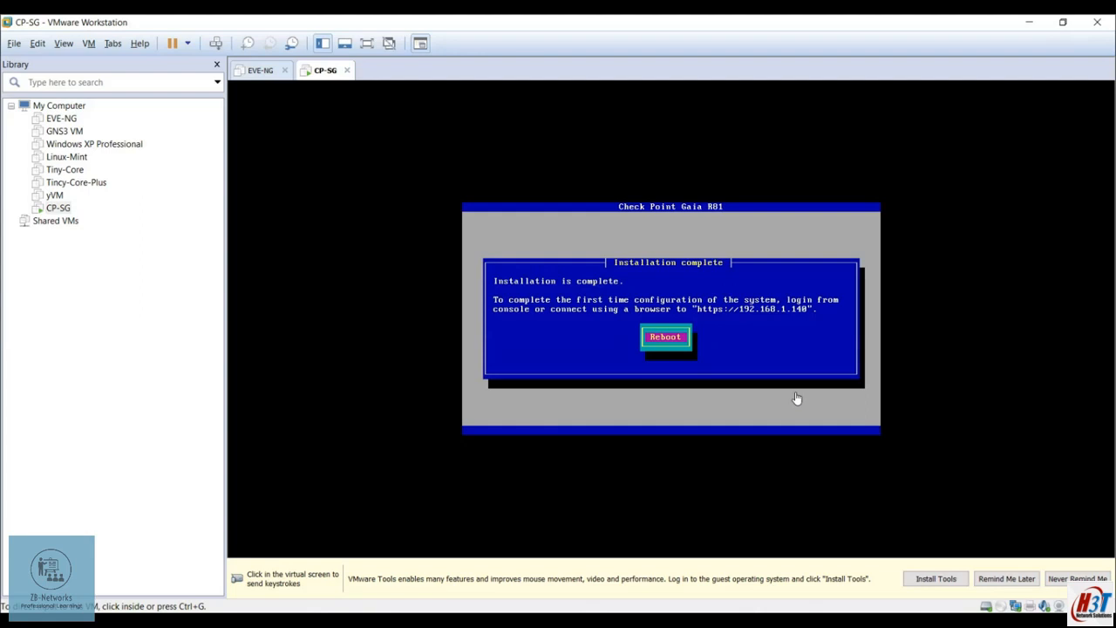
left_click(796, 398)
key("Return")
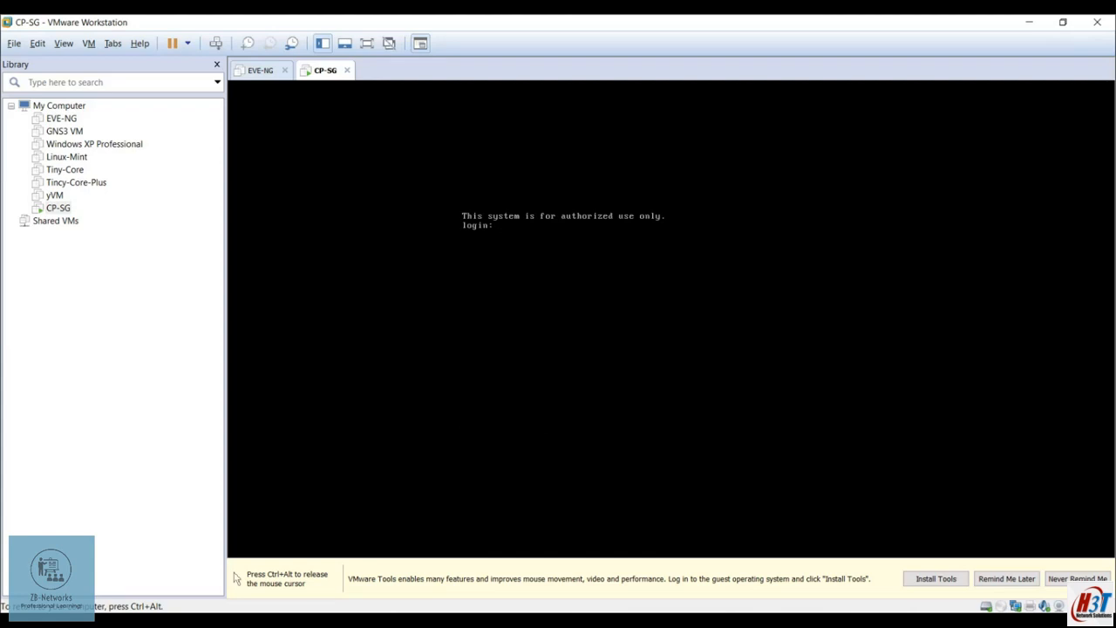
Log in as admin, set the hostname to CP-SG and show the eth0 interface details
type("admin")
key("Return")
key("Return")
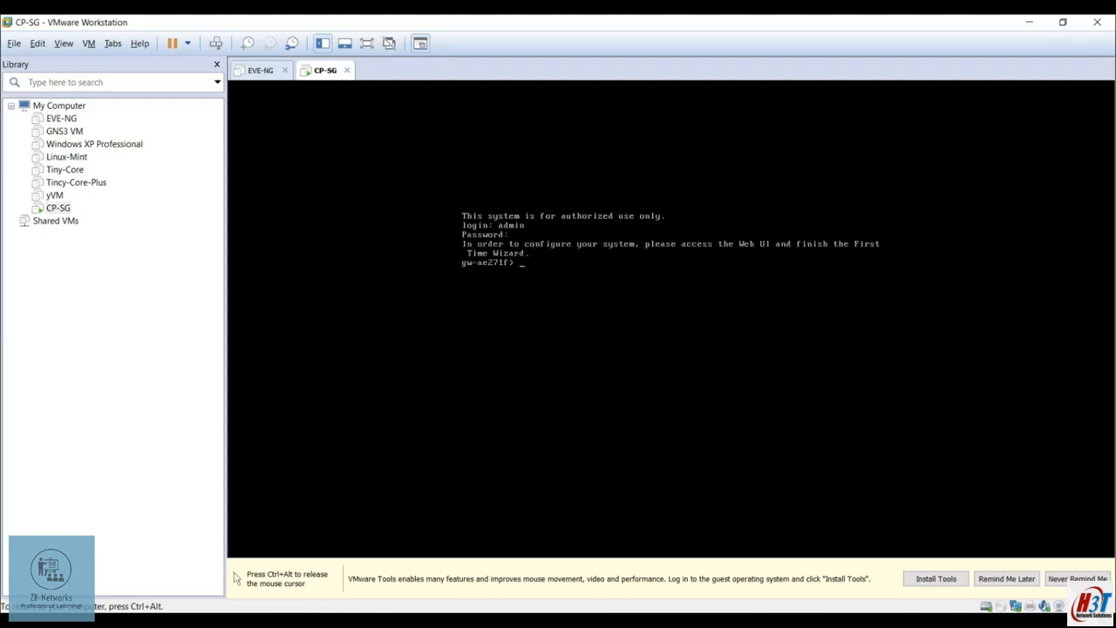
type("set hostname CP-SG CP-SG> show in")
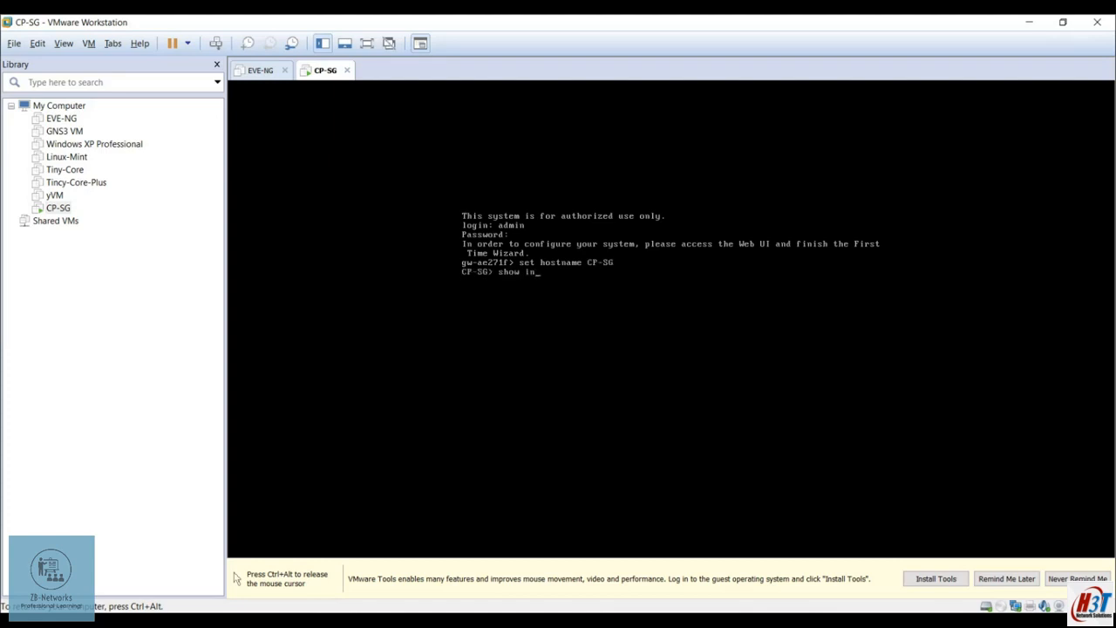
type("terface eth0")
key("Return")
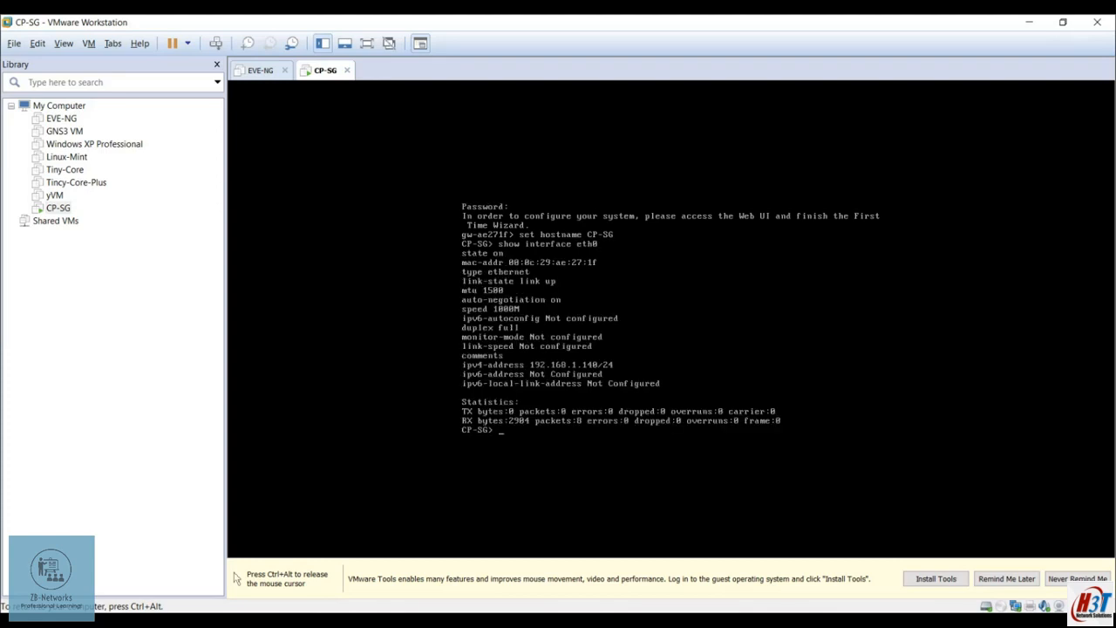
Save the gateway configuration with 'save config' on the console
key("ctrl+alt")
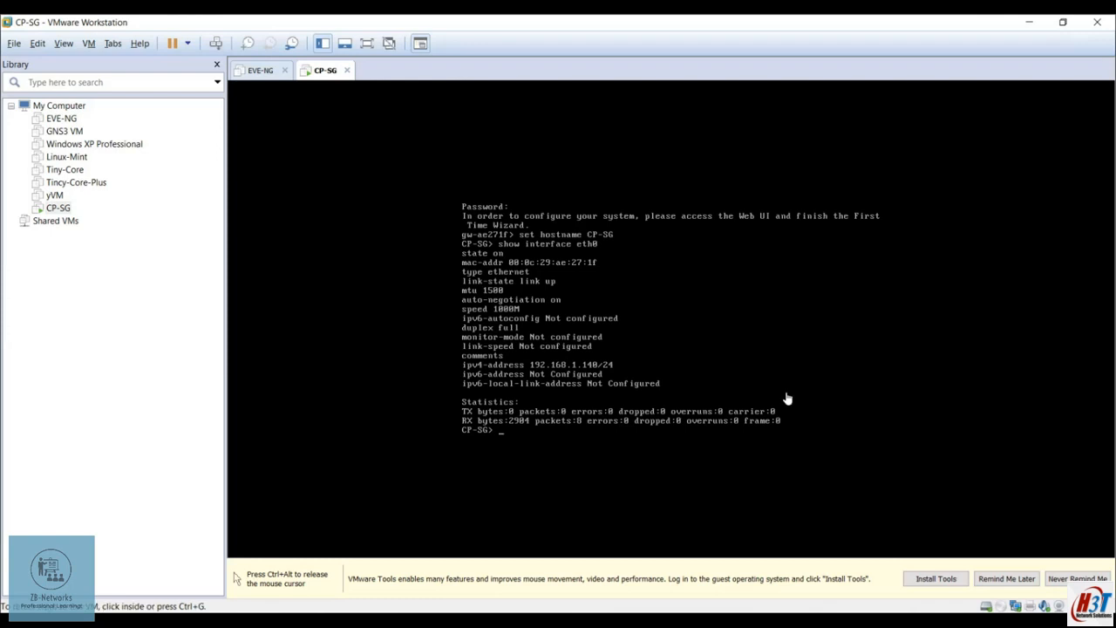
left_click(538, 370)
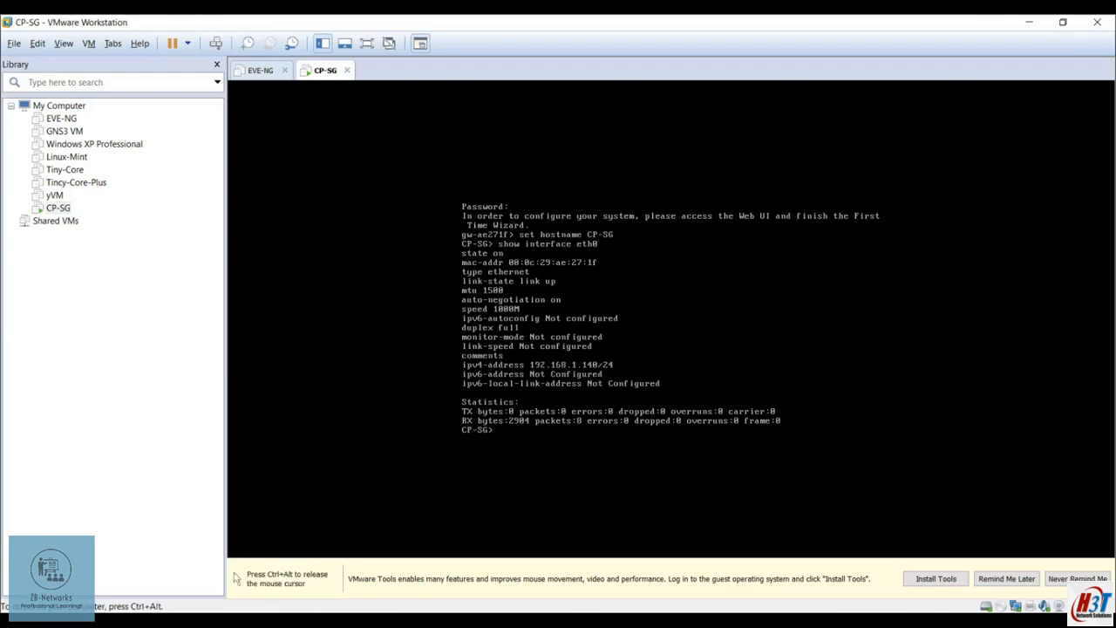
key("ctrl+alt")
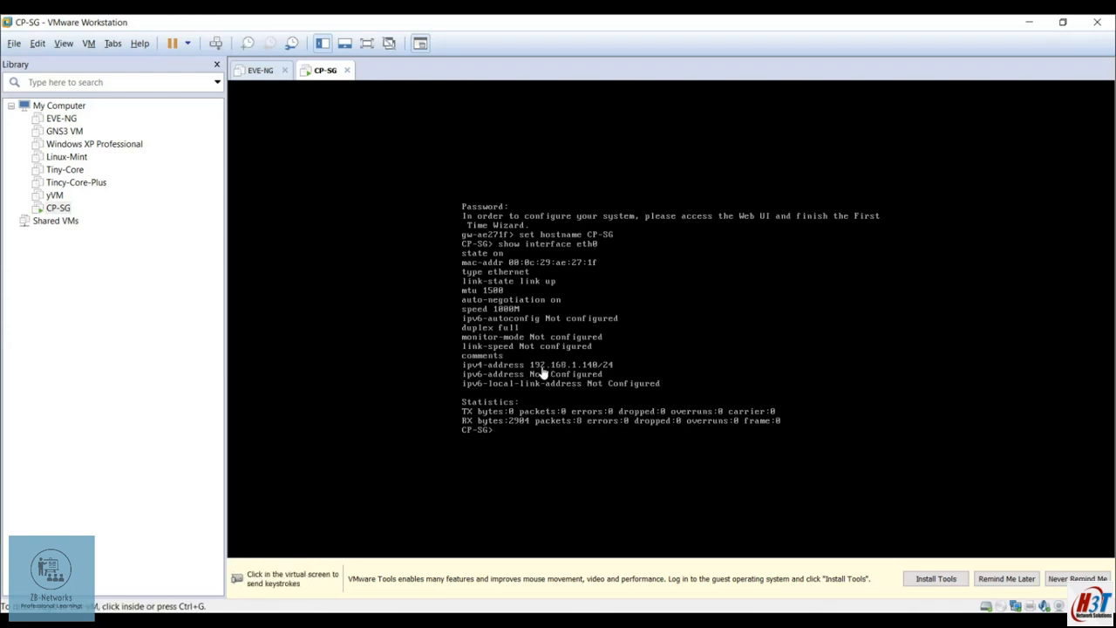
left_click(595, 426)
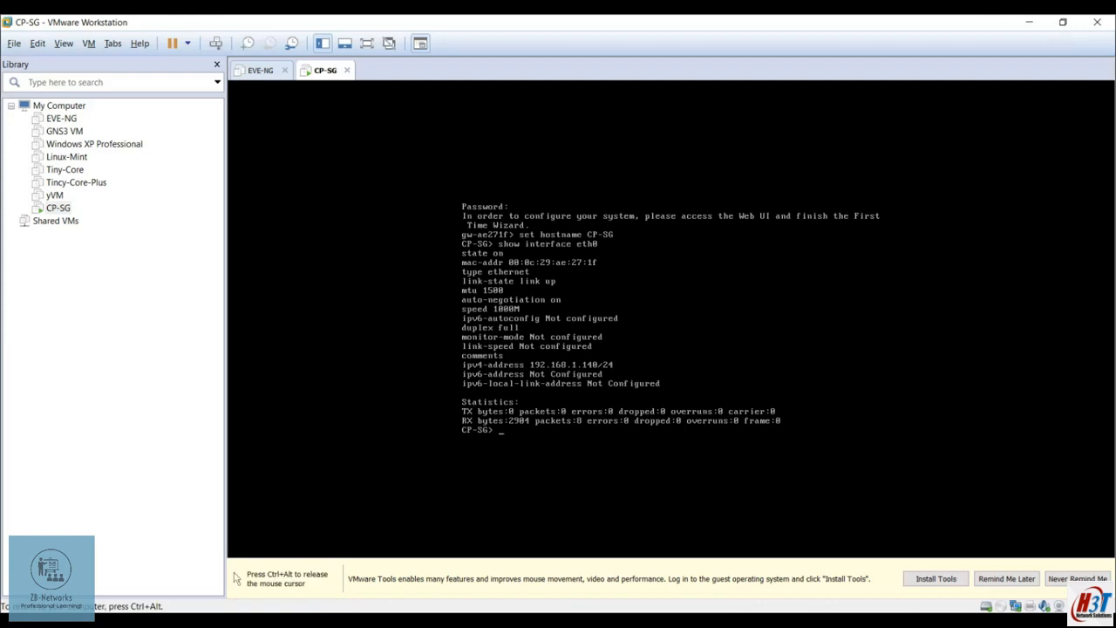
type("save config")
key("Return")
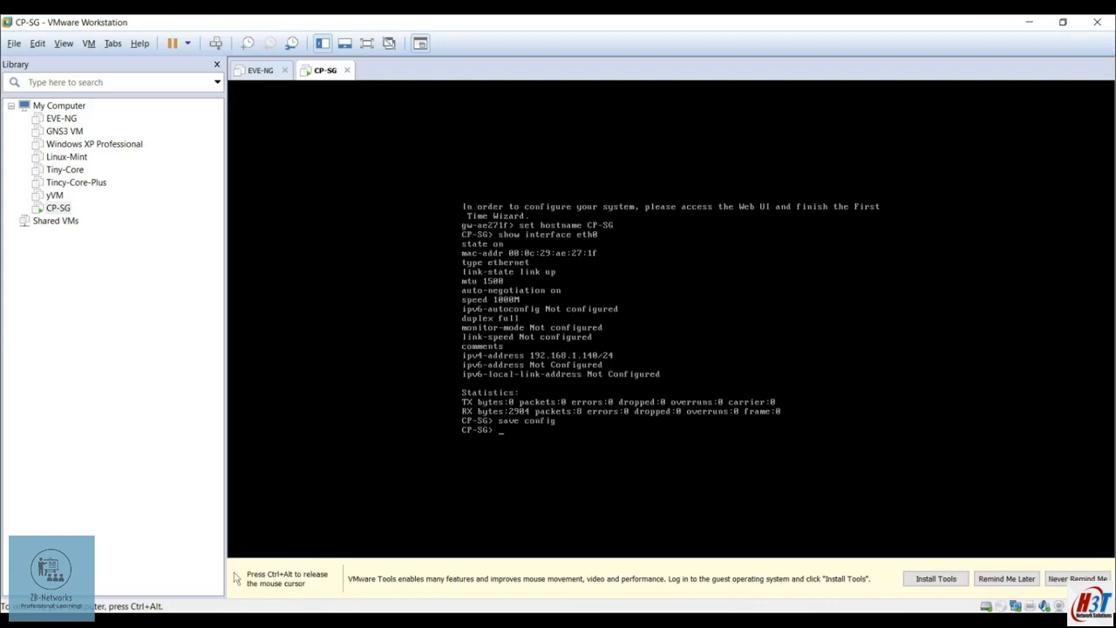
key("ctrl+alt")
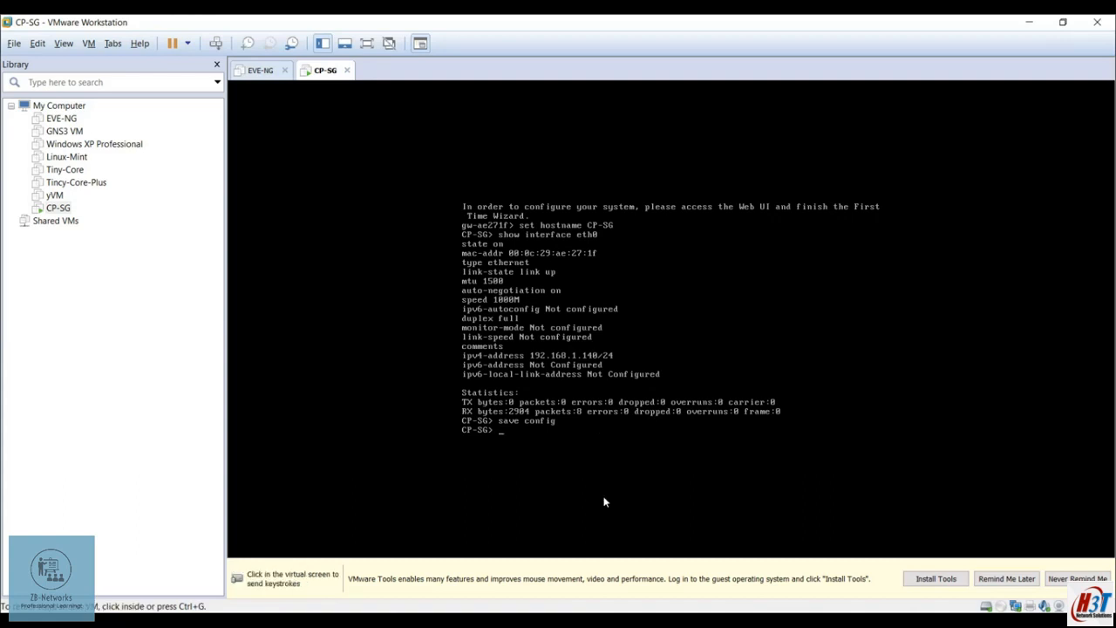
key("alt+Tab")
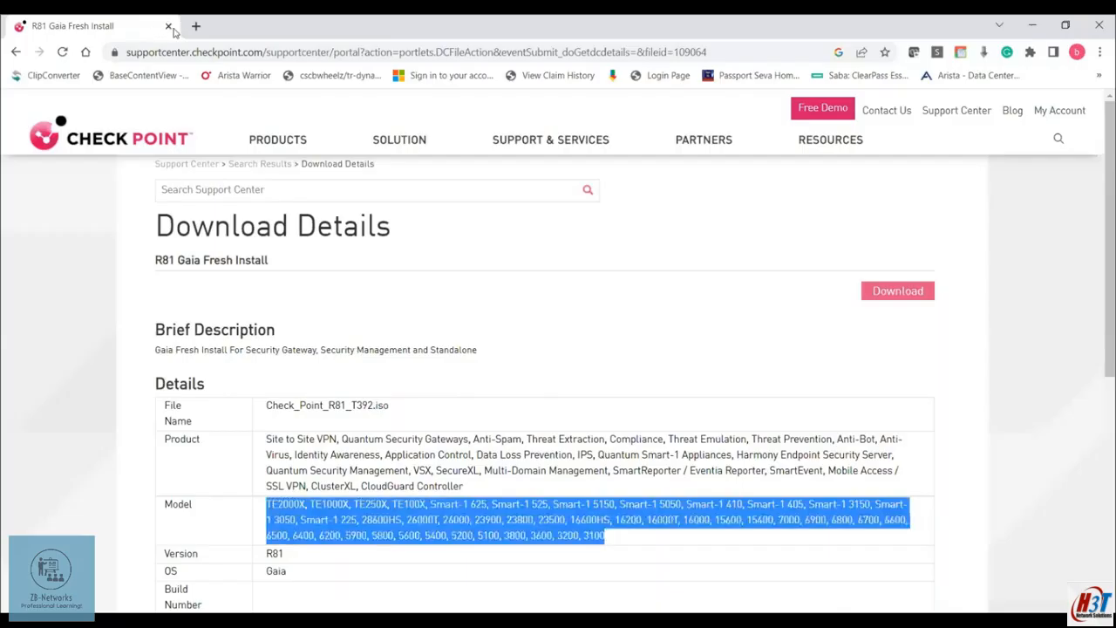
left_click(197, 26)
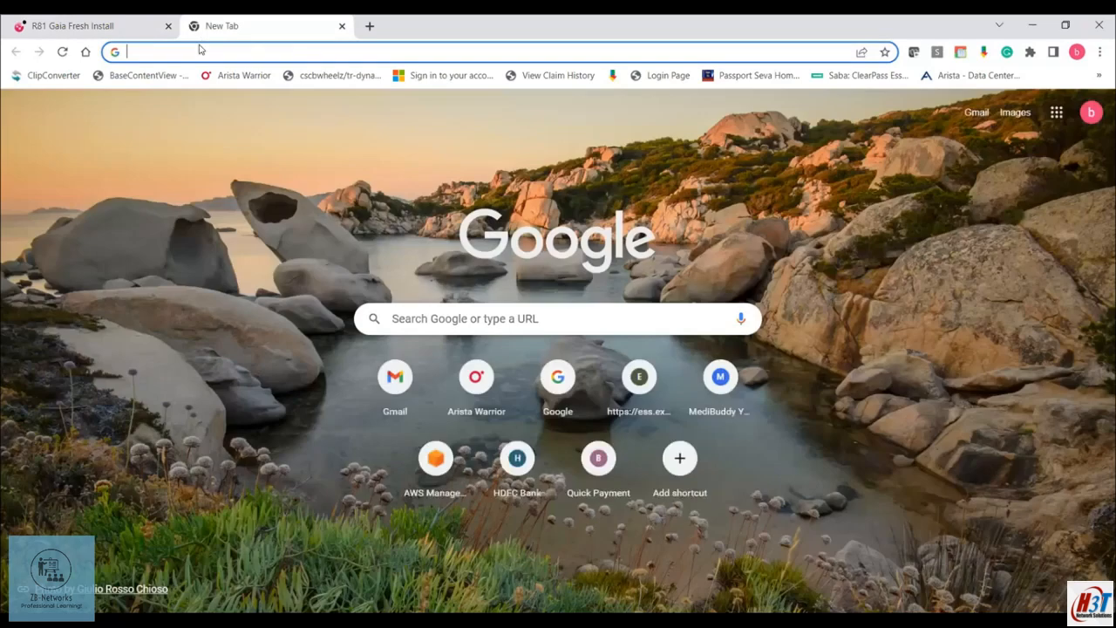
type("https://")
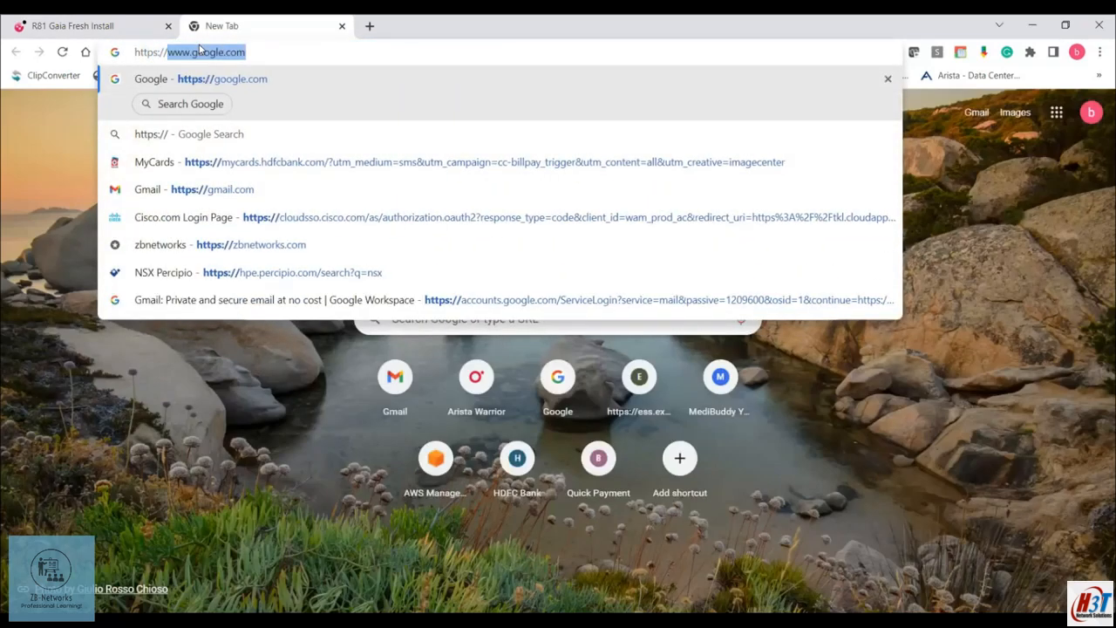
type("192.168.1.40")
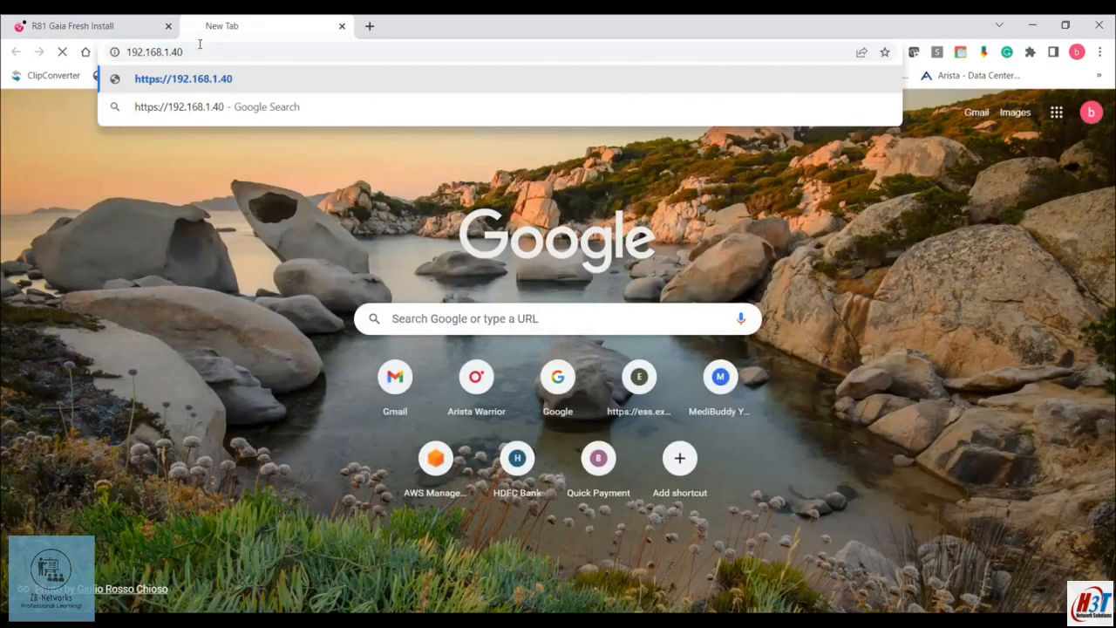
key("Return")
left_click(200, 56)
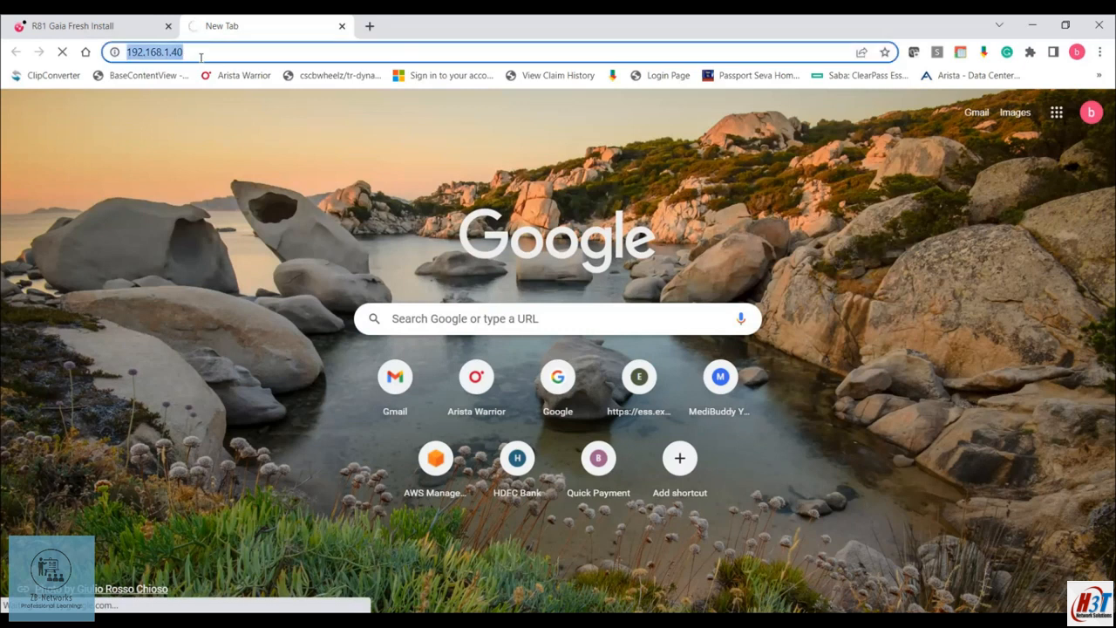
left_click(201, 56)
key("BackSpace")
key("BackSpace")
type("140")
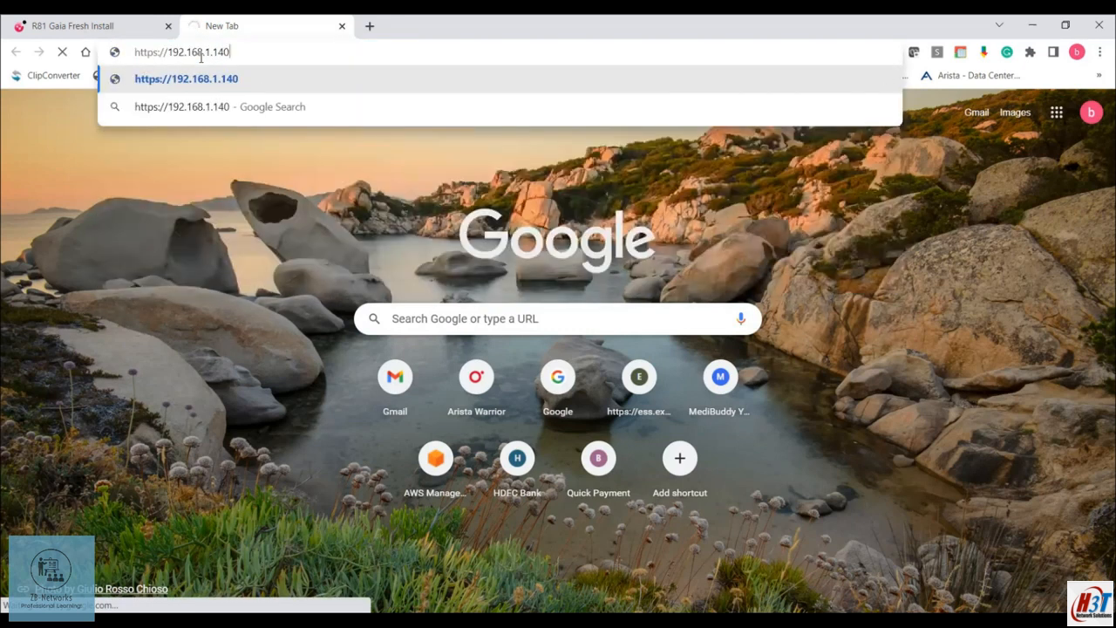
key("Return")
left_click(371, 456)
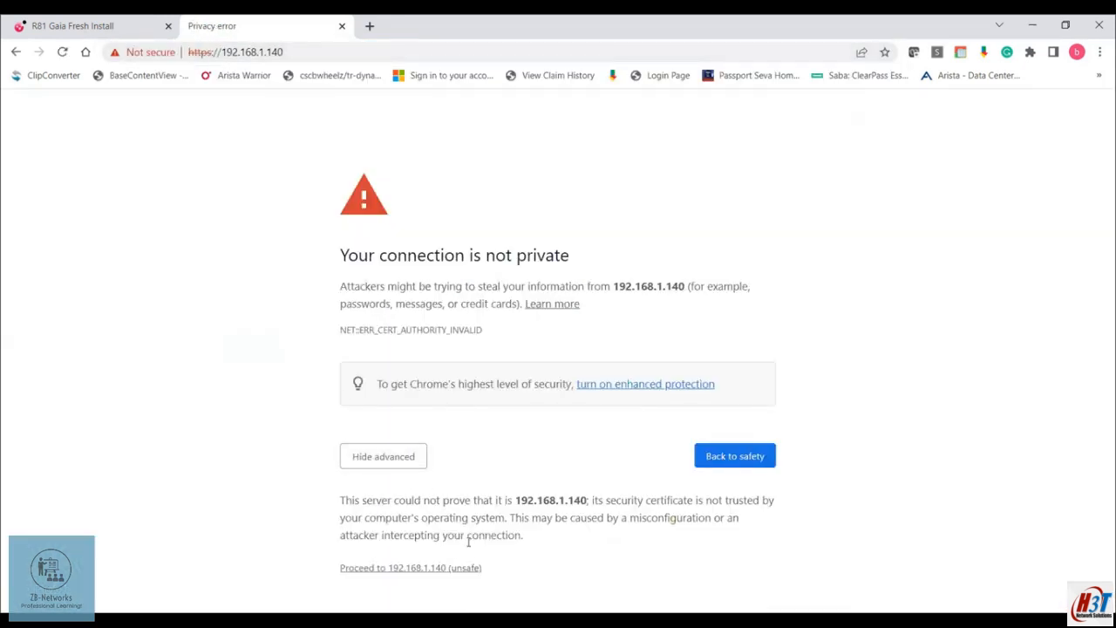
left_click(453, 567)
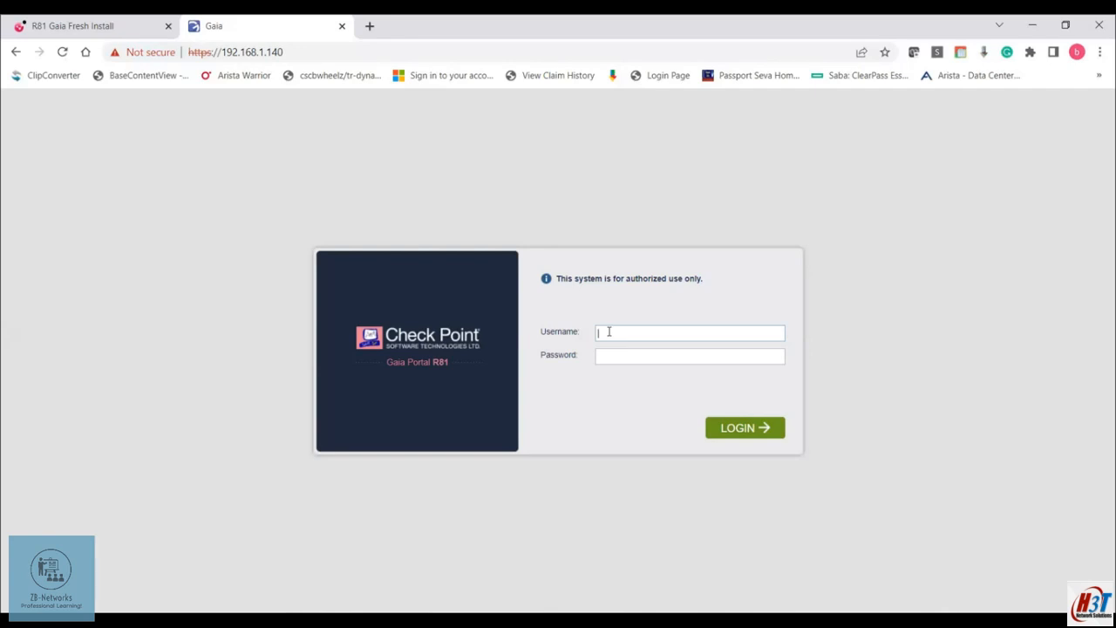
Log in as admin and advance the wizard past Welcome, Deployment Options and Management Connection
type("admin")
key("Tab")
type("********")
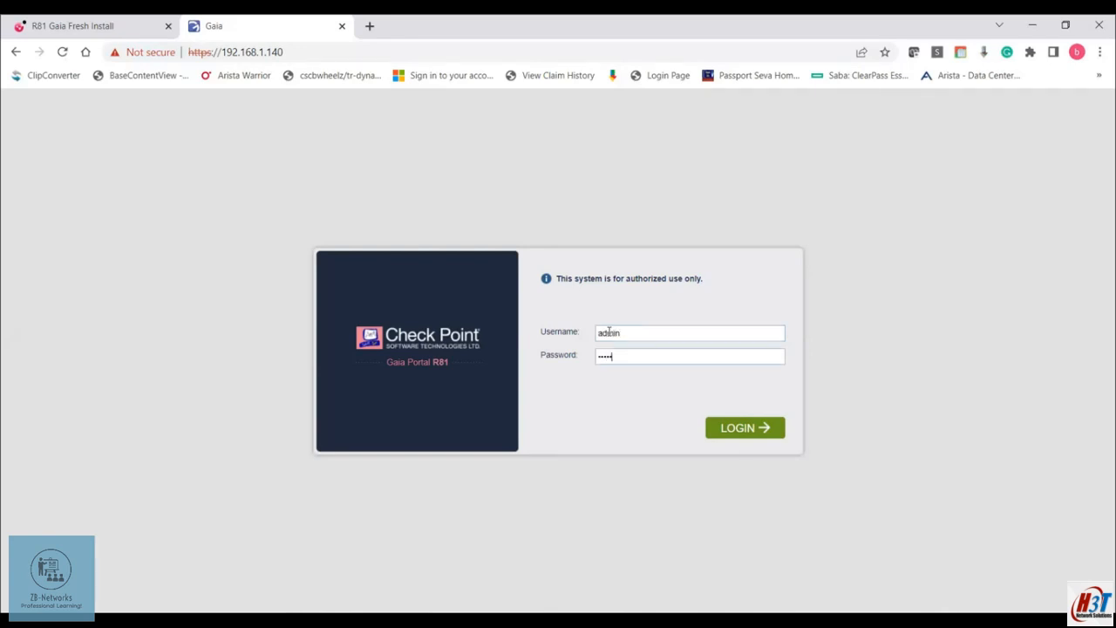
left_click(743, 427)
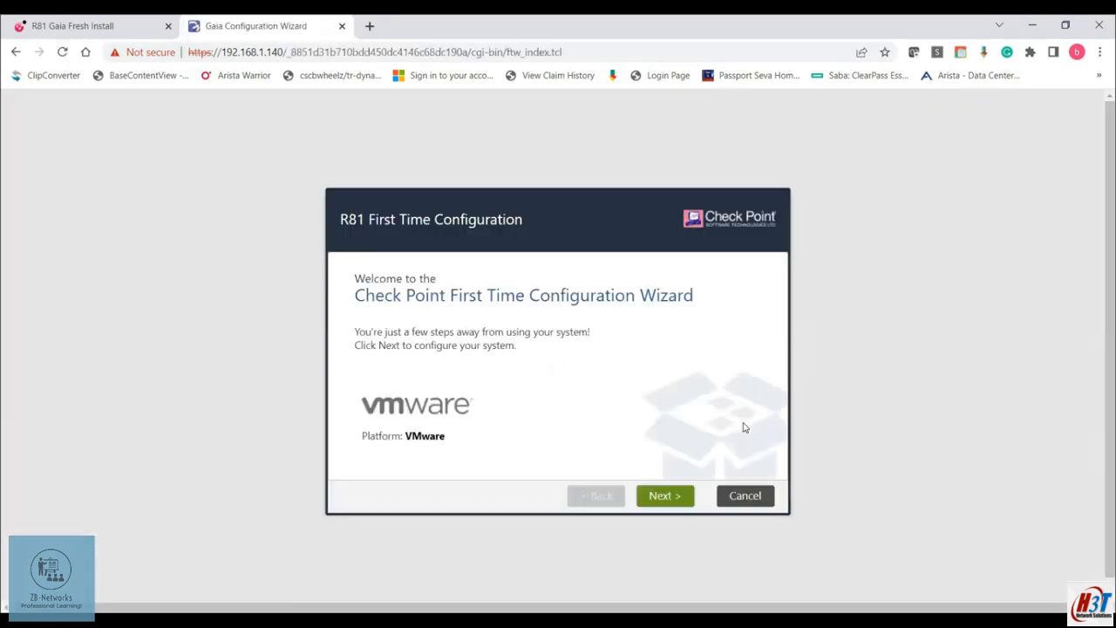
left_click(670, 497)
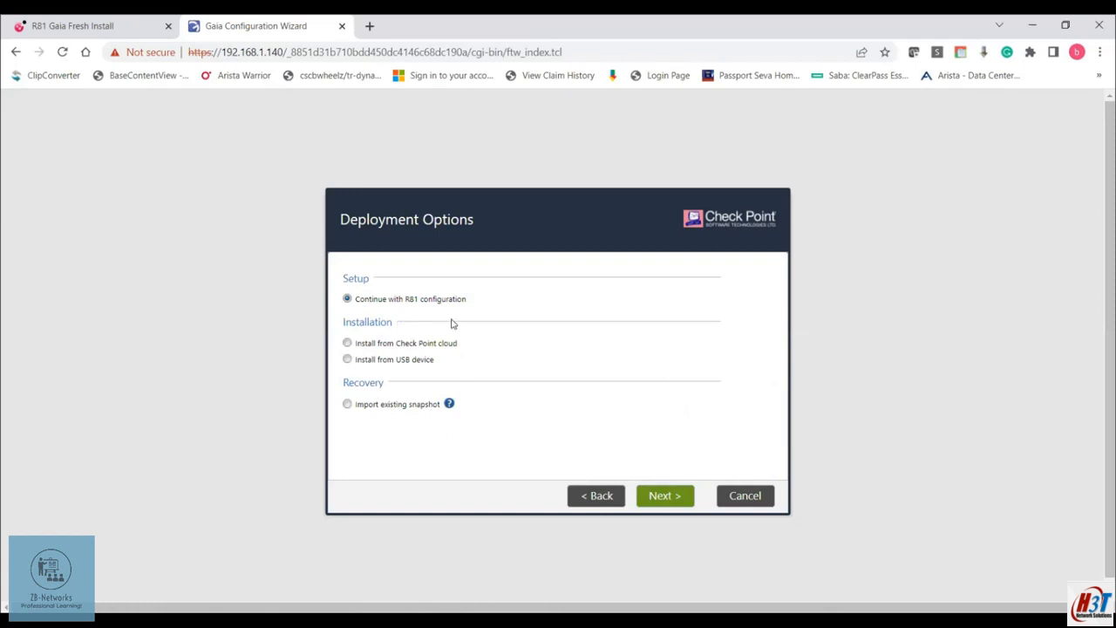
left_click(675, 497)
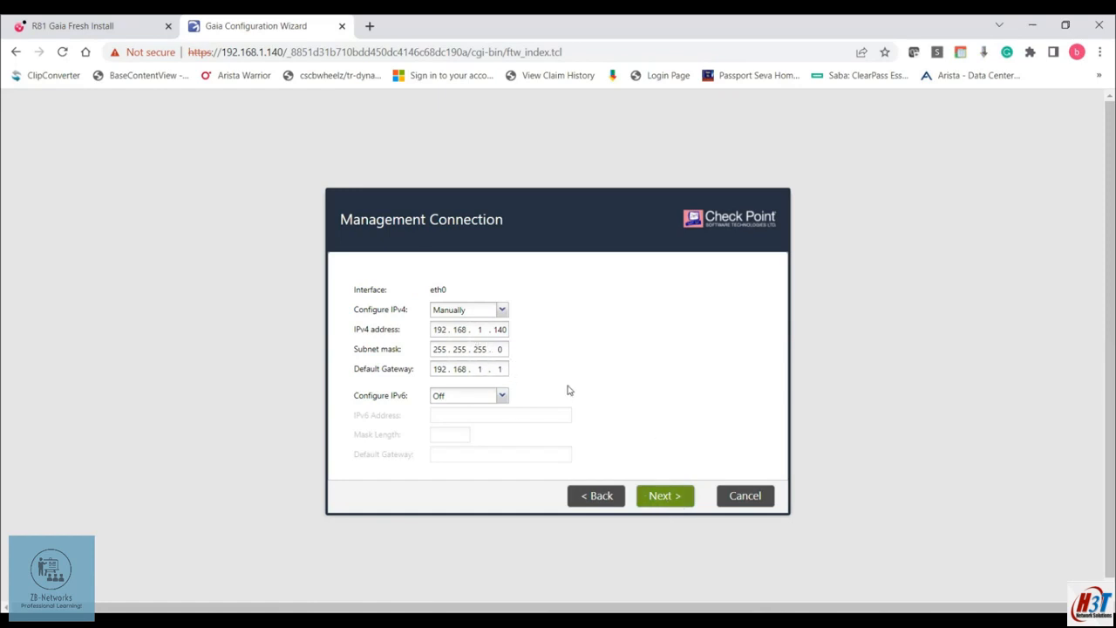
left_click(668, 497)
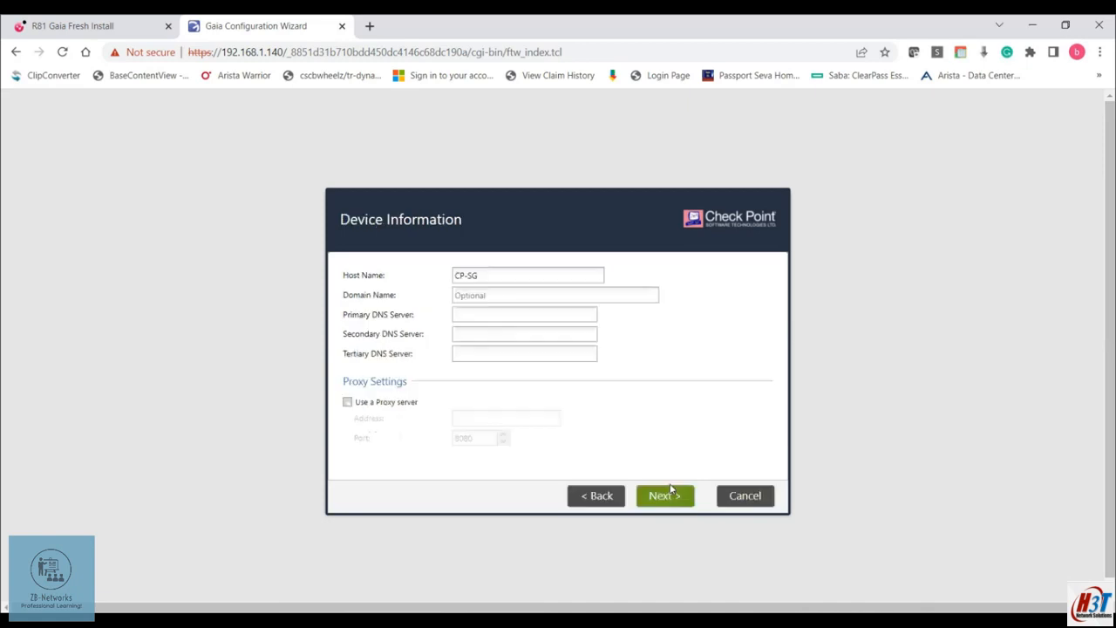
Set the primary DNS server to 8.8.8.8 and the secondary to 4.2.2.2
left_click(477, 315)
type("8.8.8.8")
key("Tab")
type("4.4")
key("BackSpace")
type("2.2.2")
Accept the device information, date/time and installation type pages, then deselect Security Management so only Security Gateway remains
left_click(654, 499)
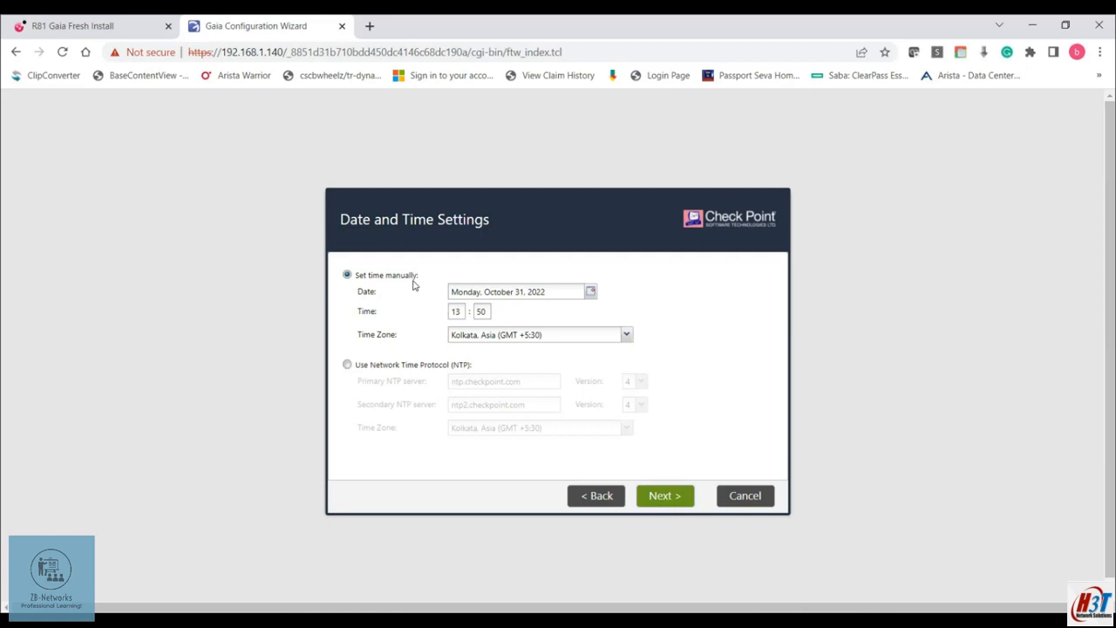
left_click(662, 497)
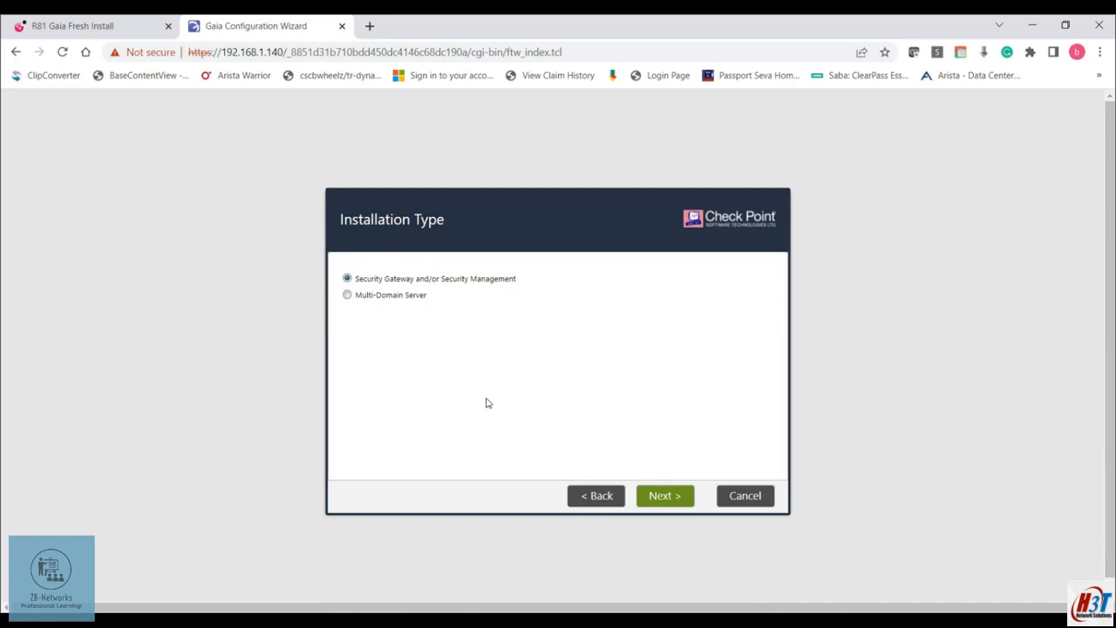
left_click(662, 499)
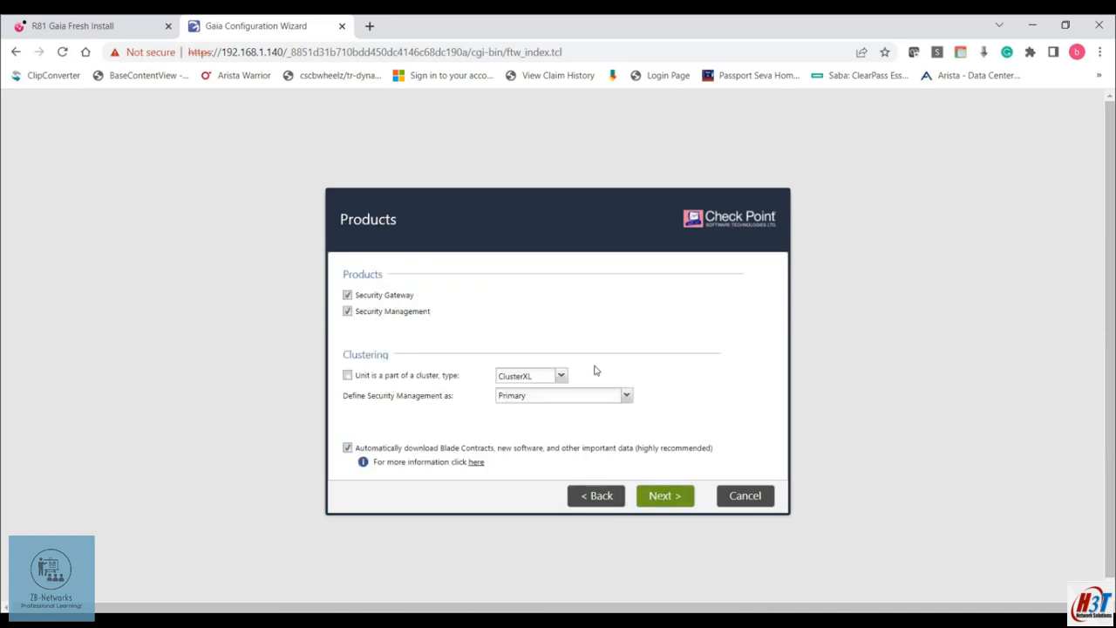
left_click(348, 313)
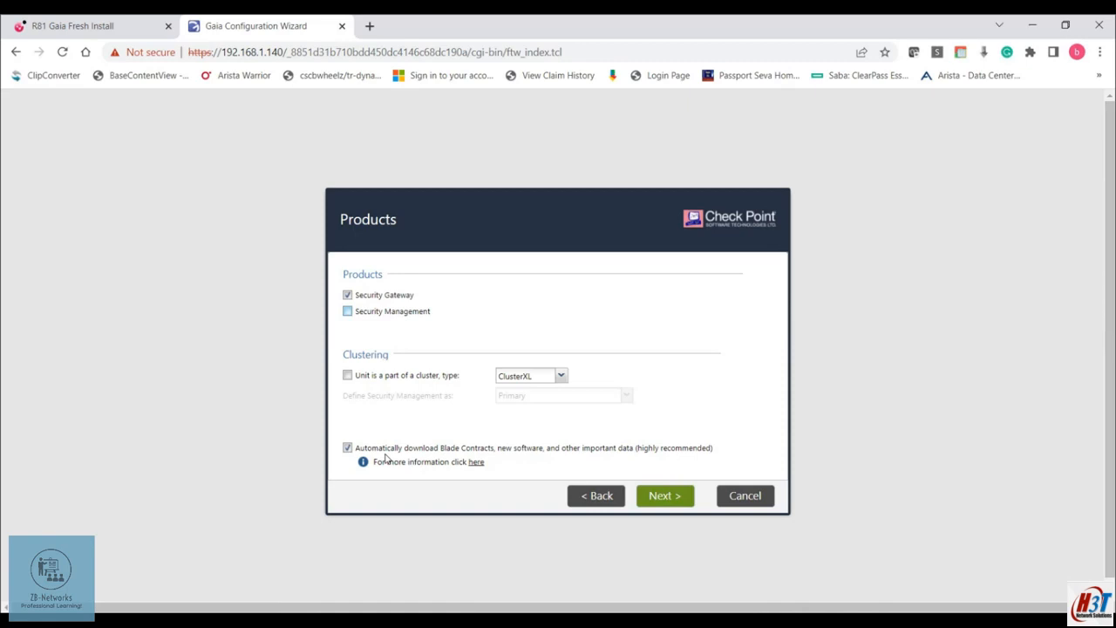
Confirm the gateway-only product, keep a static IP (no DAIP), and enter and confirm the SIC activation key
left_click(677, 500)
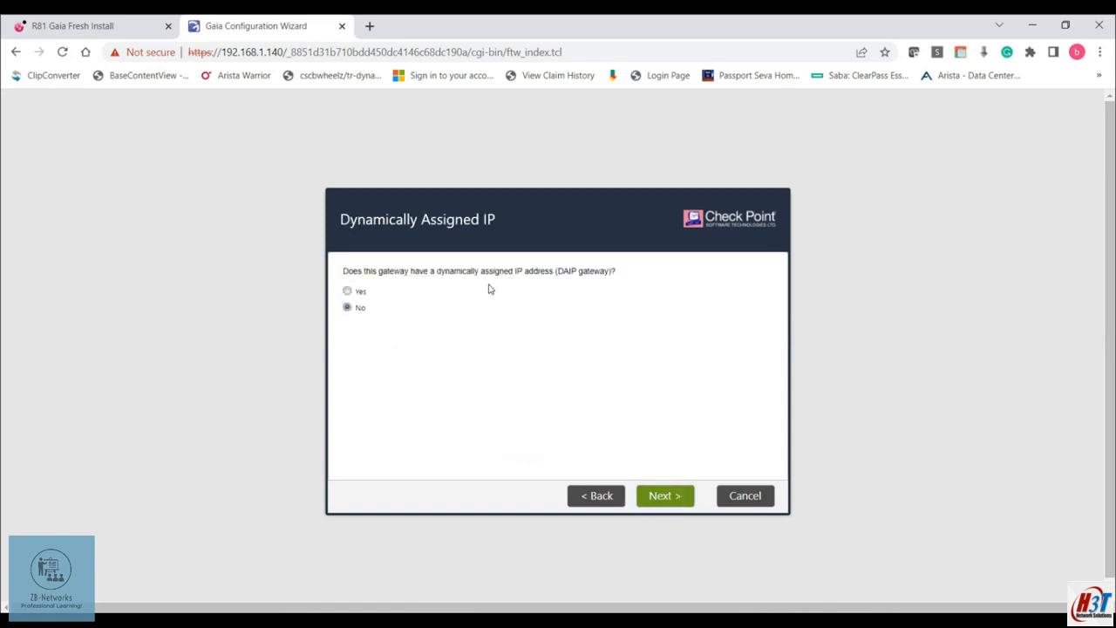
left_click(668, 496)
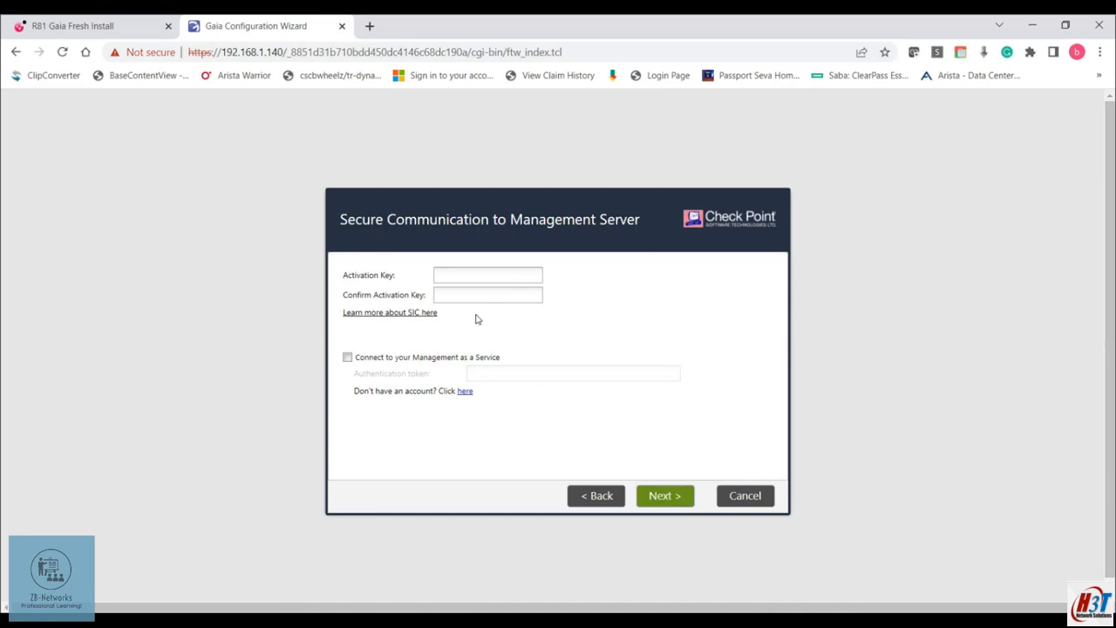
left_click(448, 273)
type("••••••••")
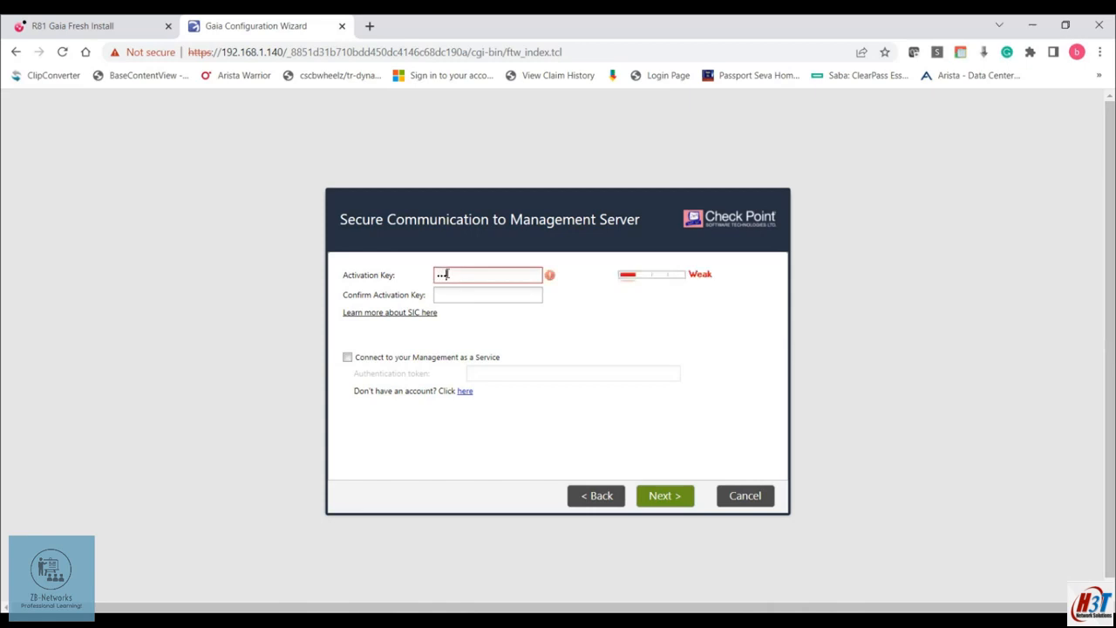
key("Tab")
type("••••••••")
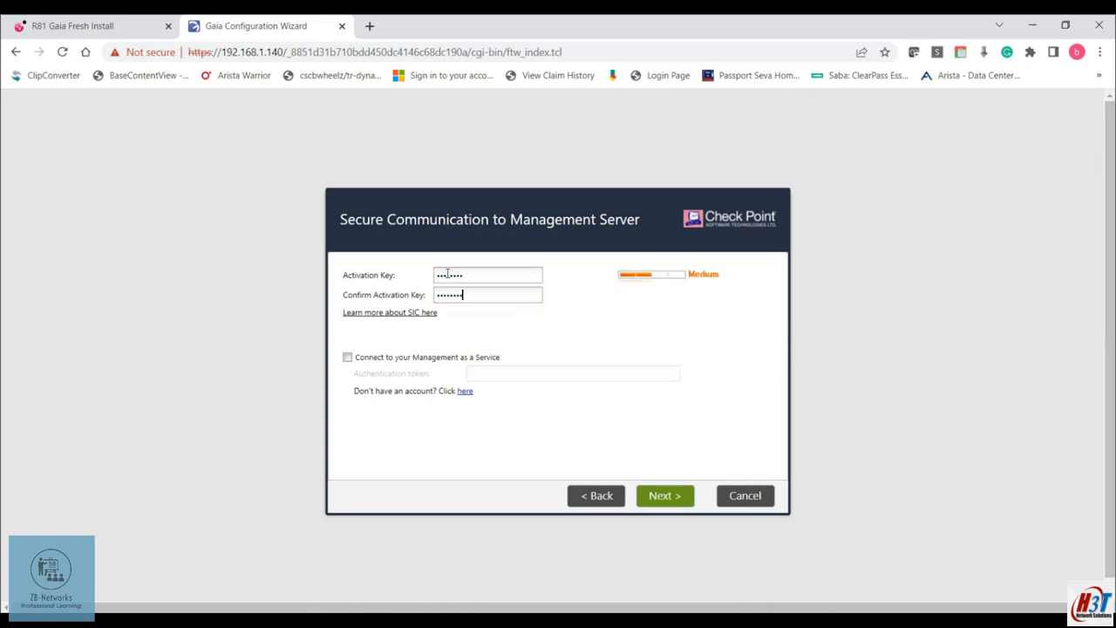
left_click(668, 498)
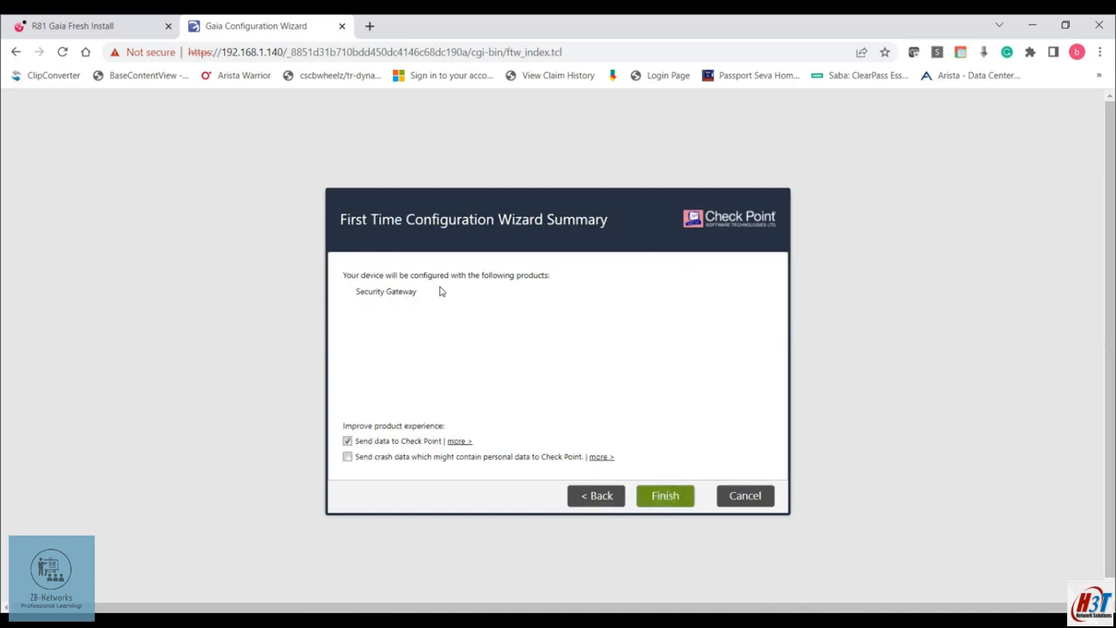
Opt out of sending data to Check Point, finish the wizard, accept the restart, and switch to the CP-SG VM console
left_click(348, 442)
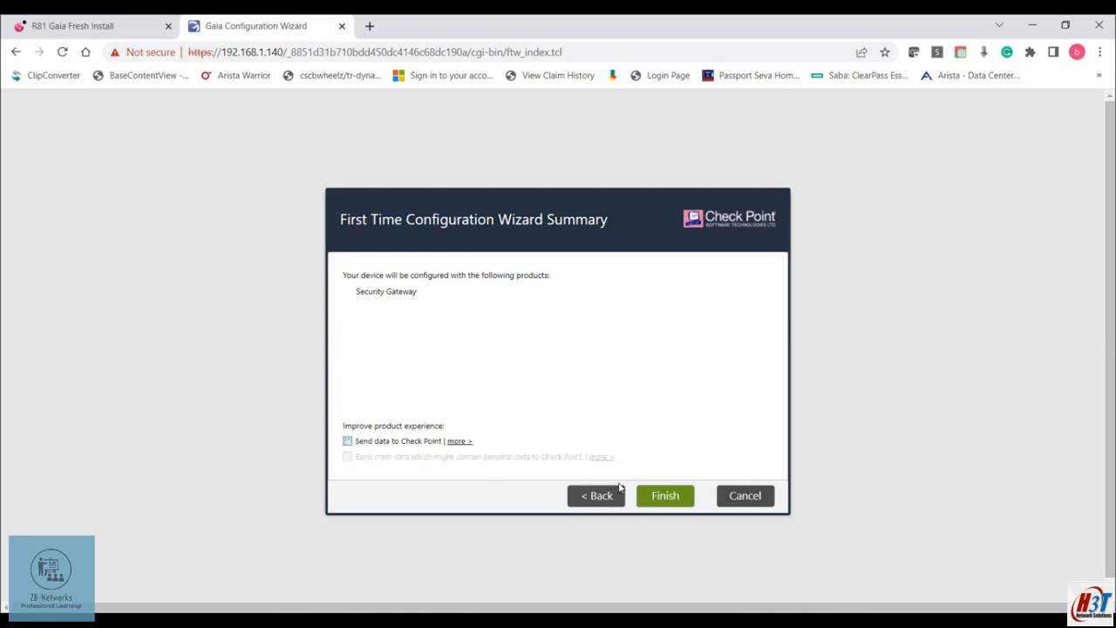
left_click(665, 496)
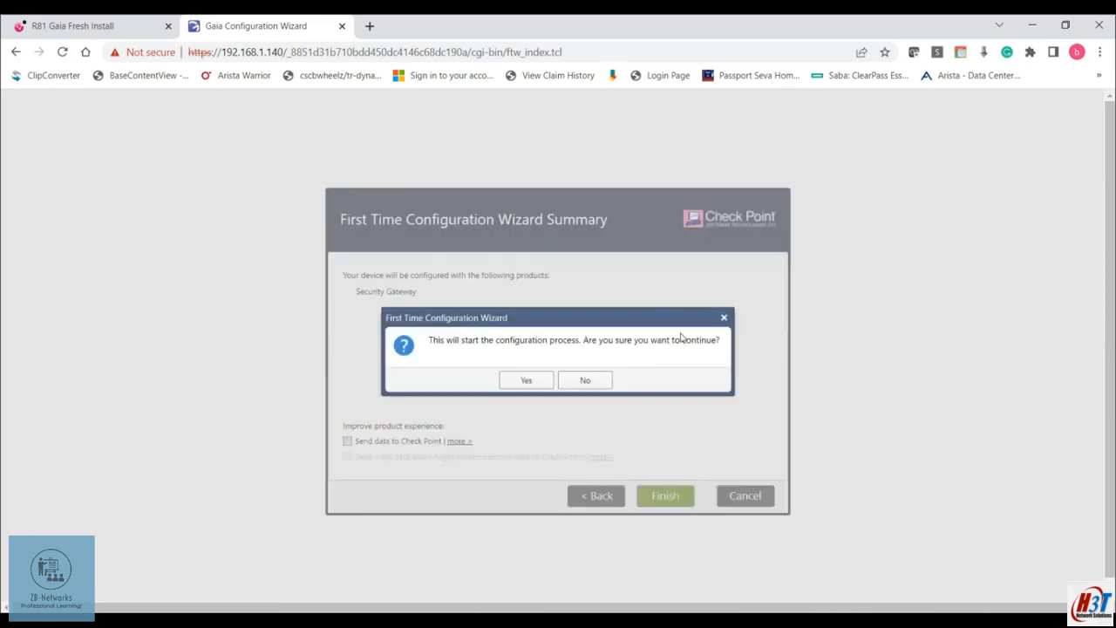
left_click(526, 382)
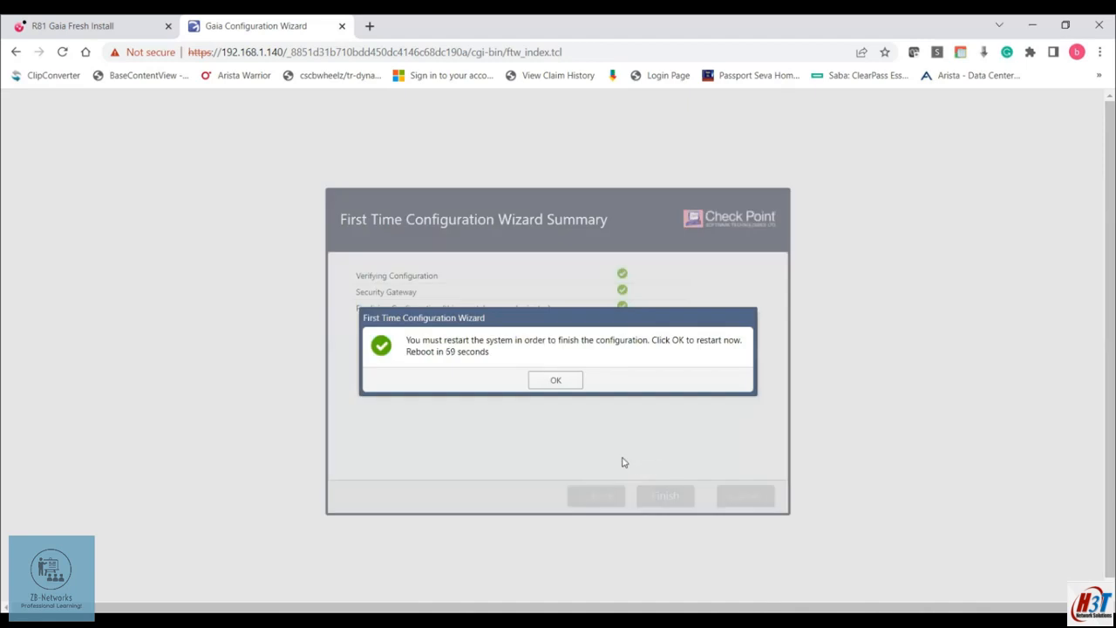
left_click(556, 381)
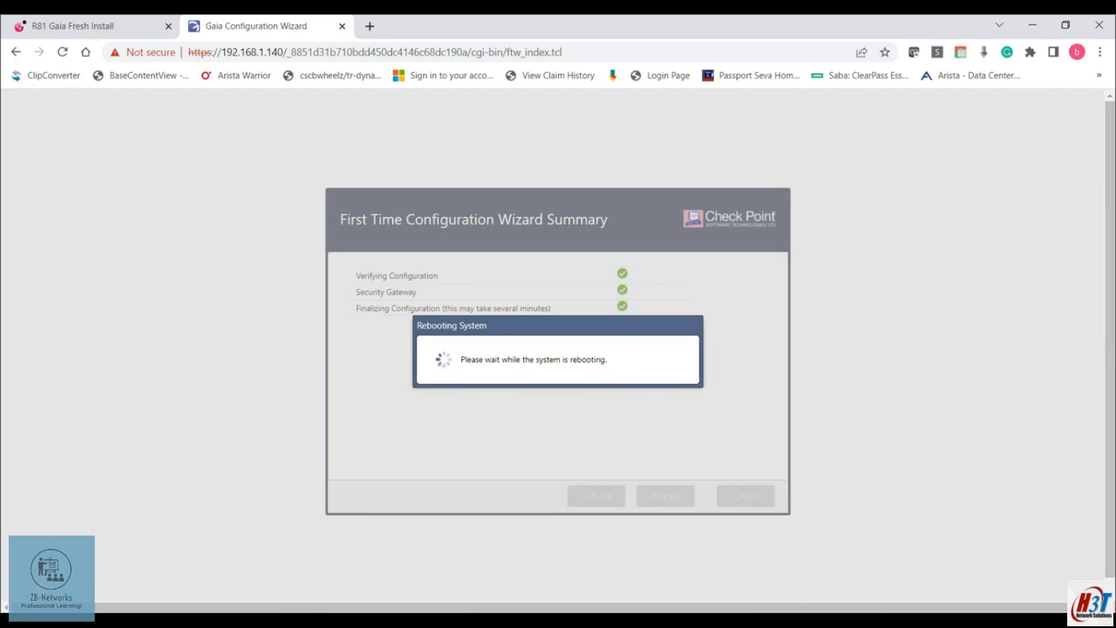
mouse_move(628, 600)
left_click(652, 551)
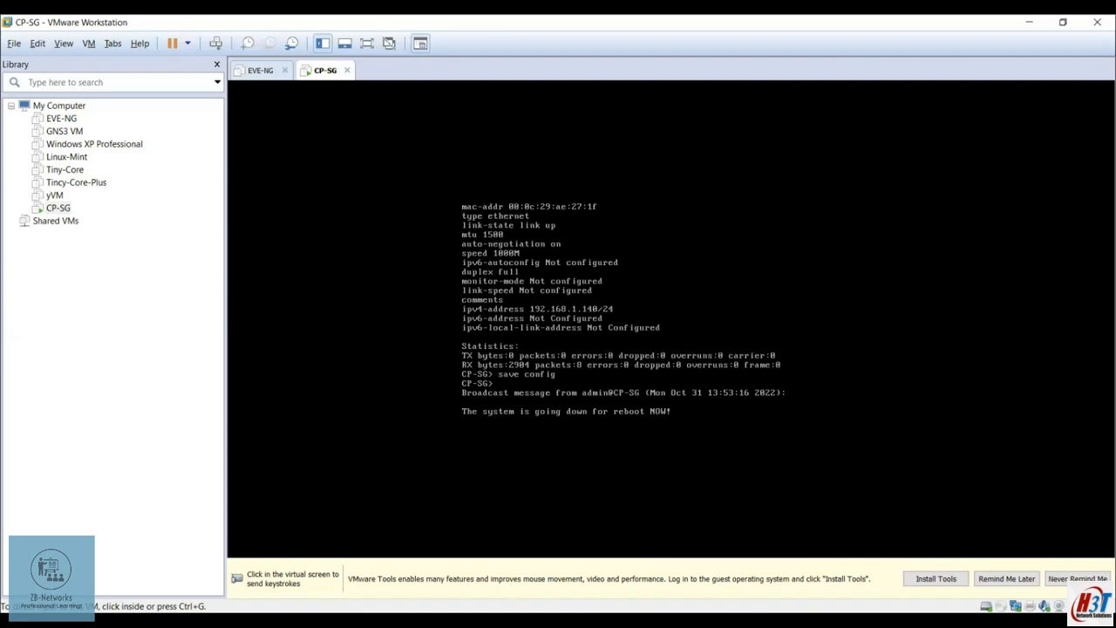
After seeing the CP-SG reboot broadcast, return to the Chrome window with the Gaia portal
key("alt+Tab")
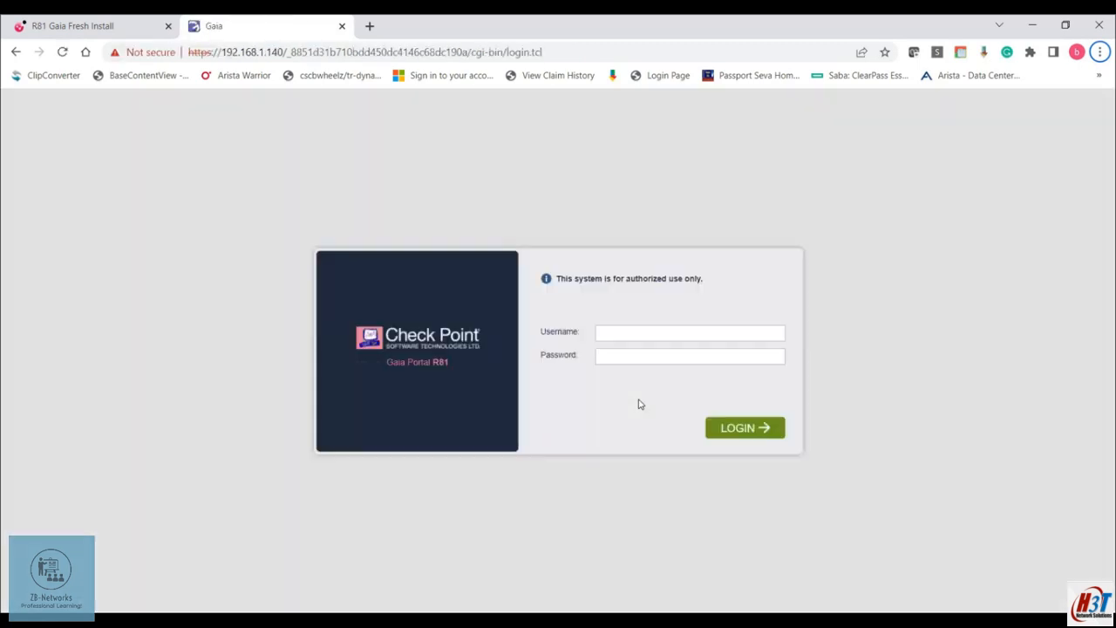
Log in to the Gaia Portal as admin with the password and dismiss the 'Try me!' tip on the Overview page
left_click(627, 332)
type("admin********")
key("Return")
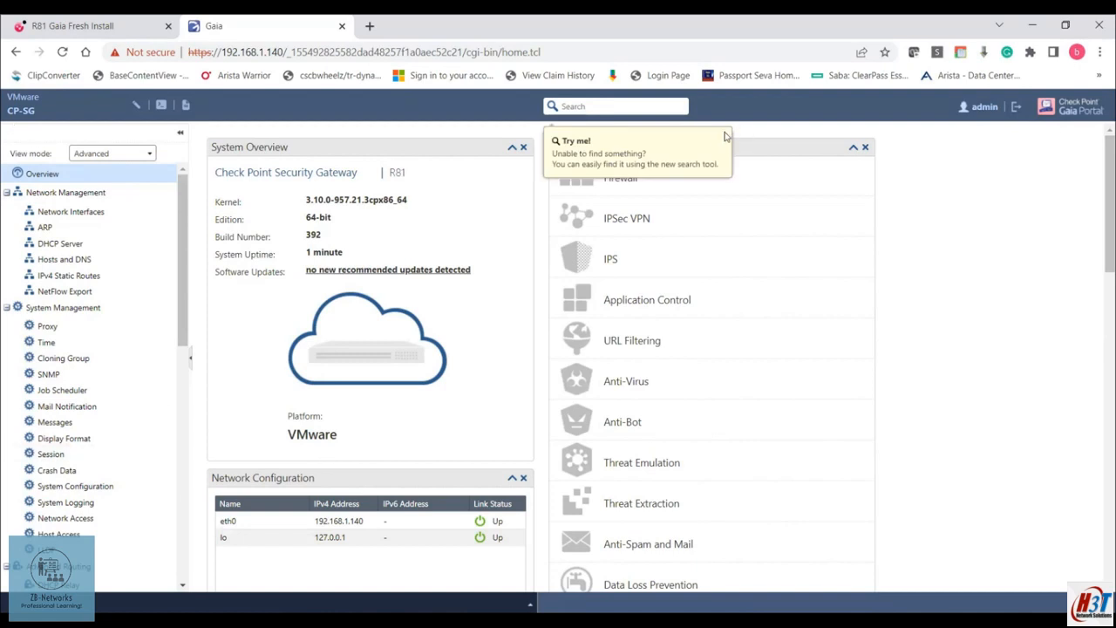
left_click(719, 140)
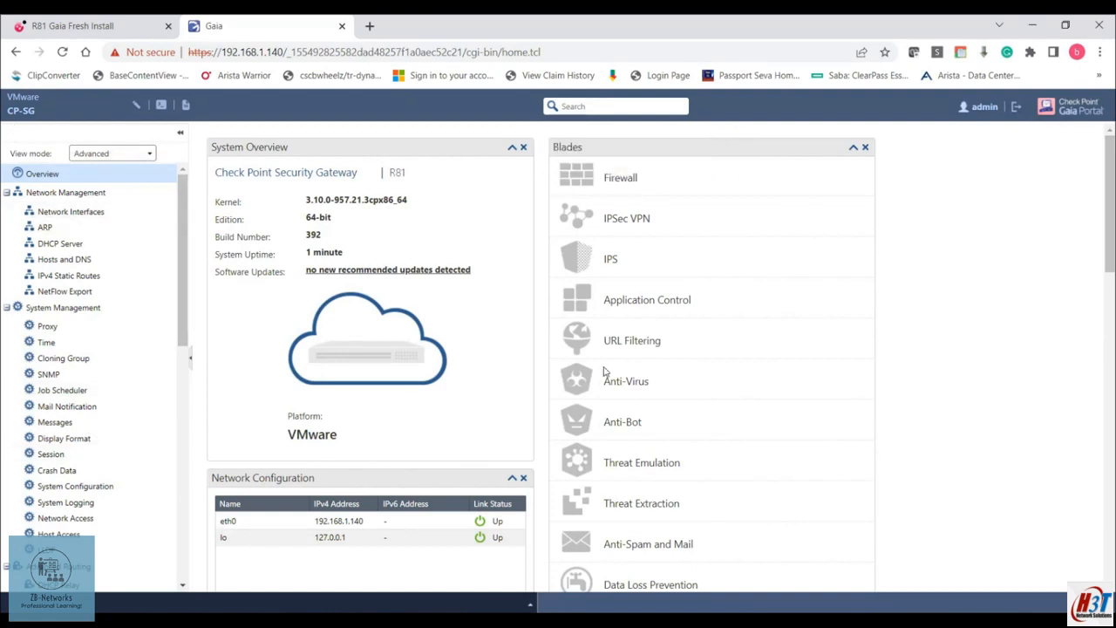